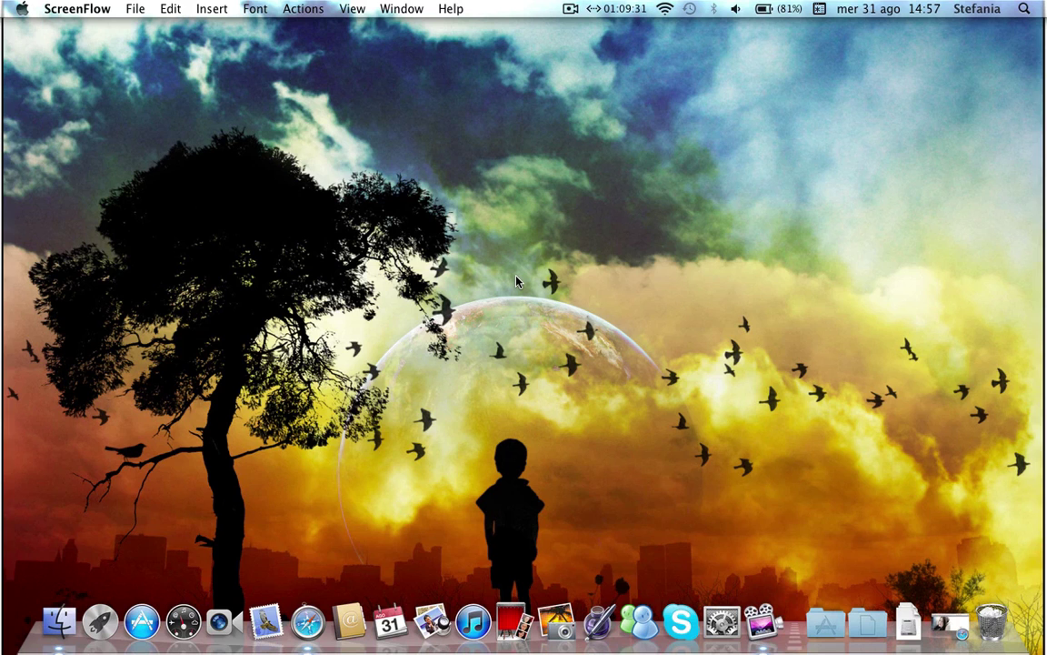
- Restore the Safari portrait window and launch Photoshop CS5 from the Applications stack
click(918, 602)
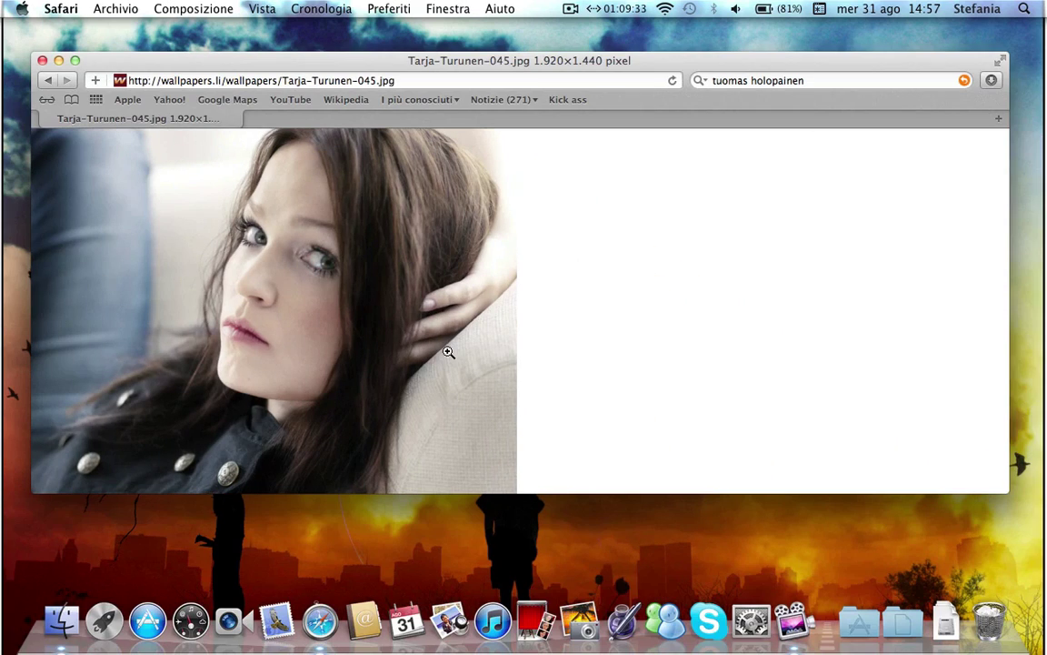
click(397, 323)
click(399, 323)
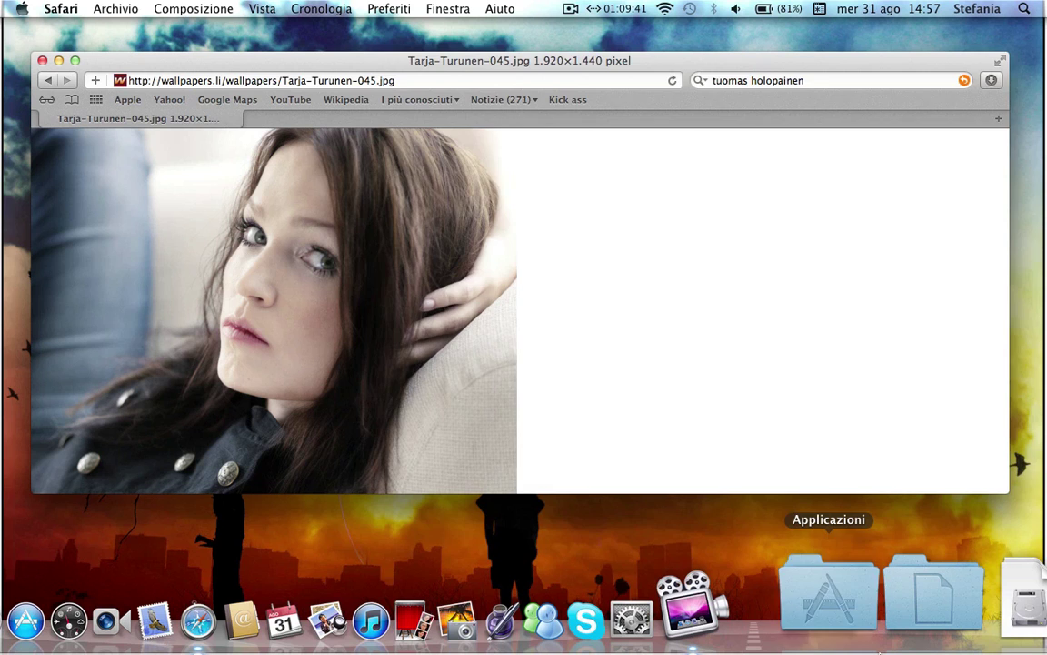
click(829, 591)
click(923, 182)
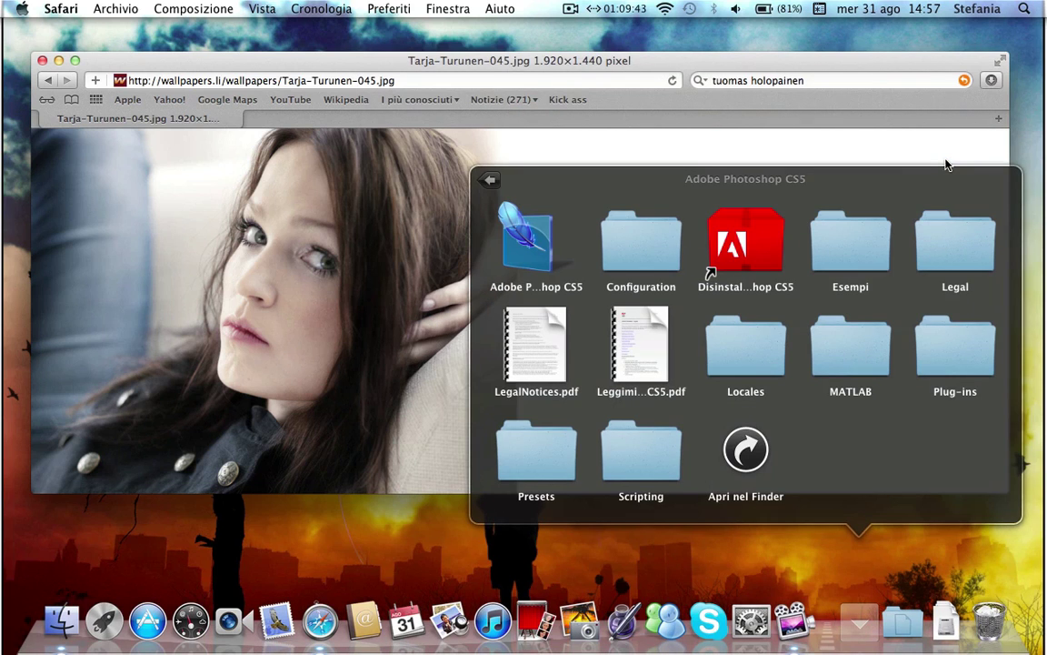
click(536, 244)
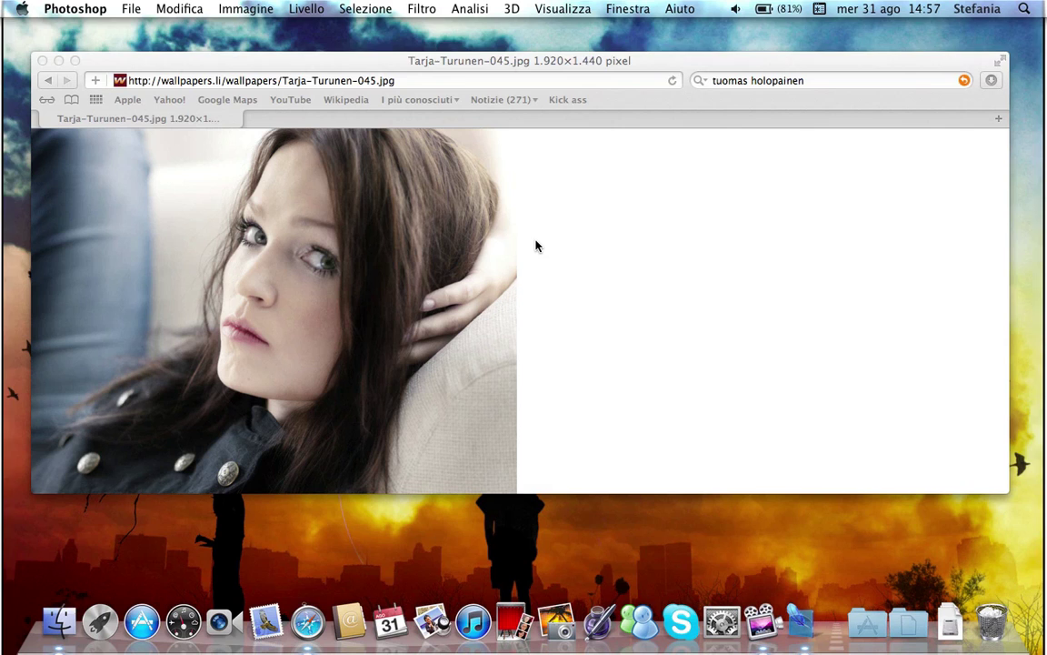
- Copy the portrait image from Safari with Copia immagine
click(536, 246)
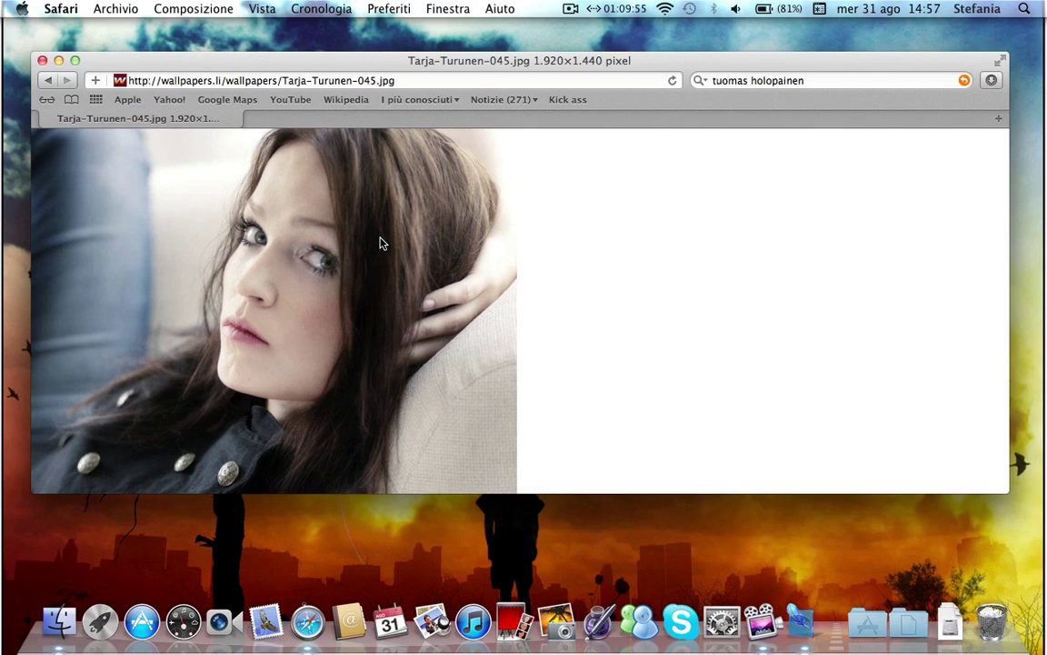
right_click(341, 214)
click(382, 324)
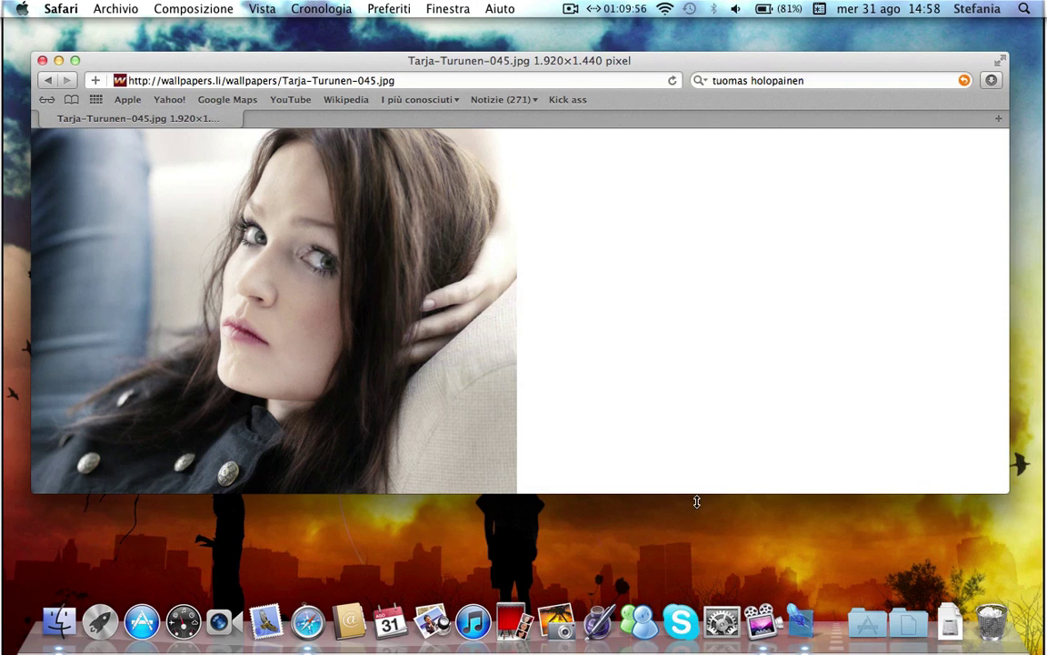
- Create a clipboard-sized new document and paste the portrait into it
click(804, 614)
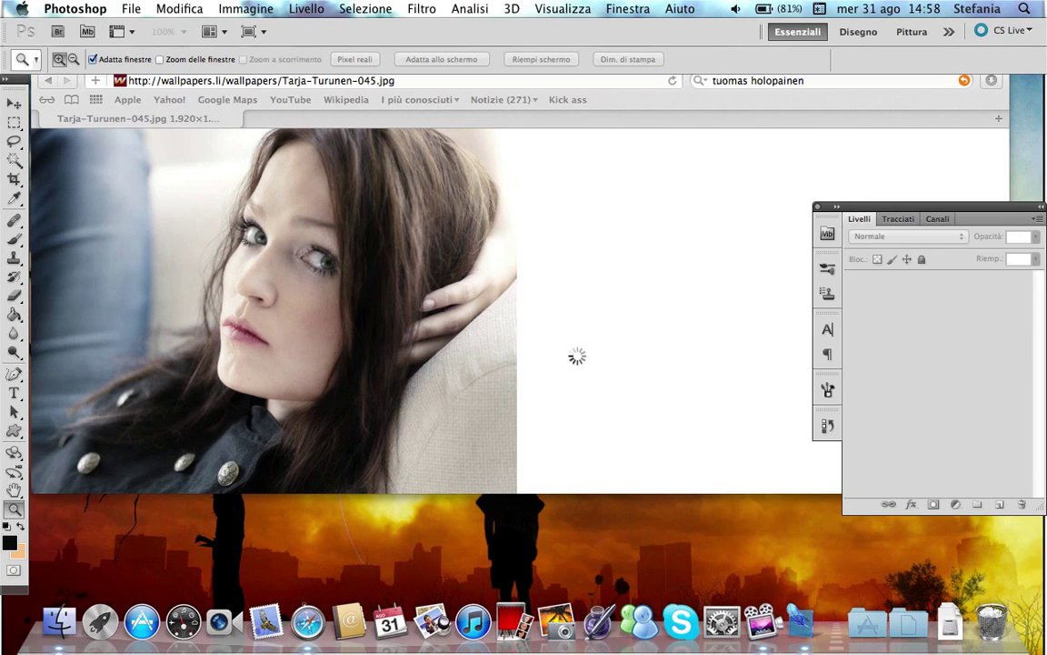
key(cmd+n)
key(Escape)
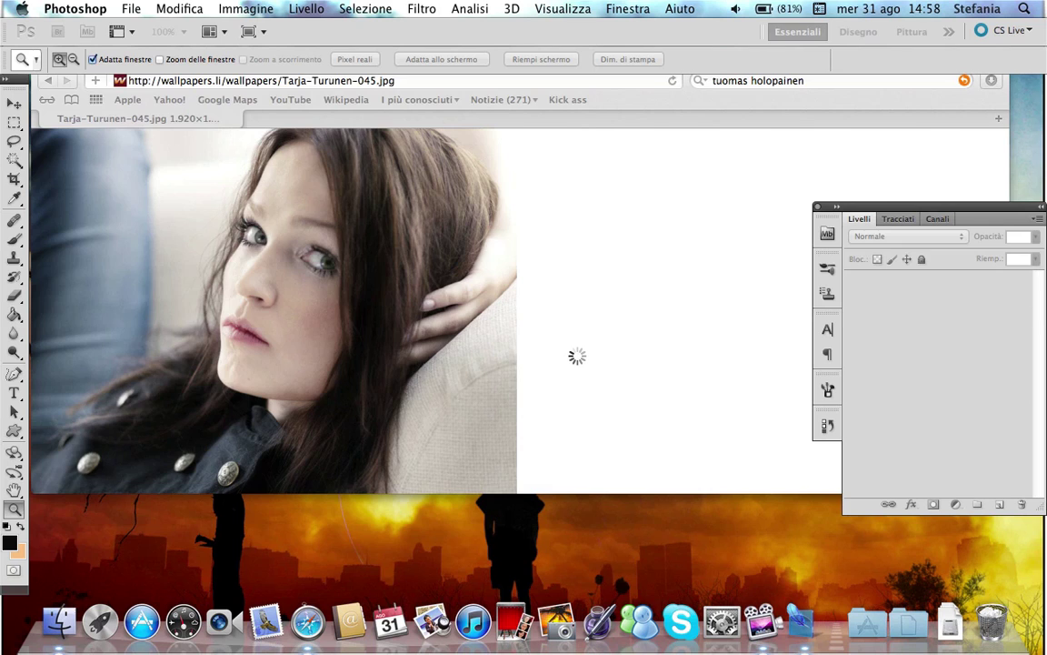
key(super+v)
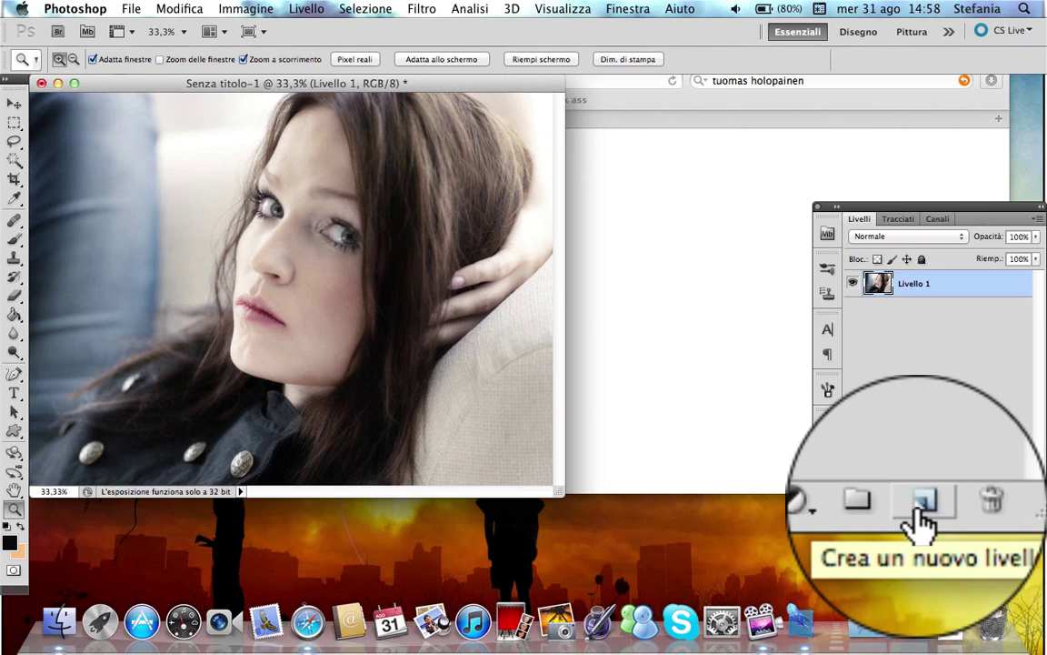
- Add three empty layers, Livello 2 through Livello 4, above the portrait
click(1000, 505)
key(super+shift+n)
key(Return)
key(super+shift+n)
key(Return)
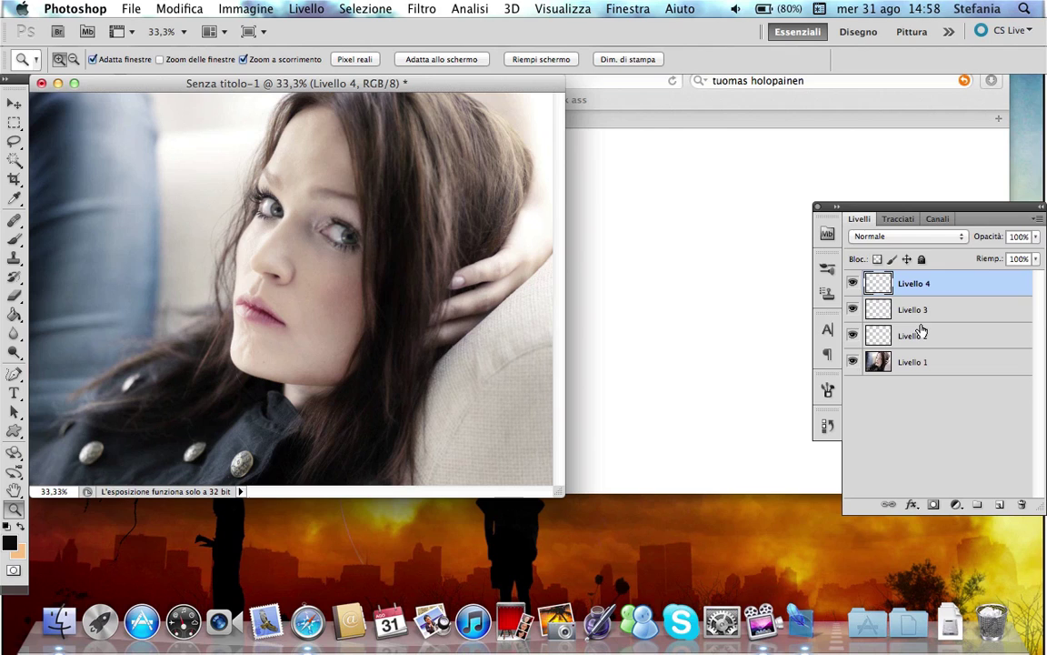
- Fill Livello 2 with bright blue #071efb using the Paint Bucket
click(928, 338)
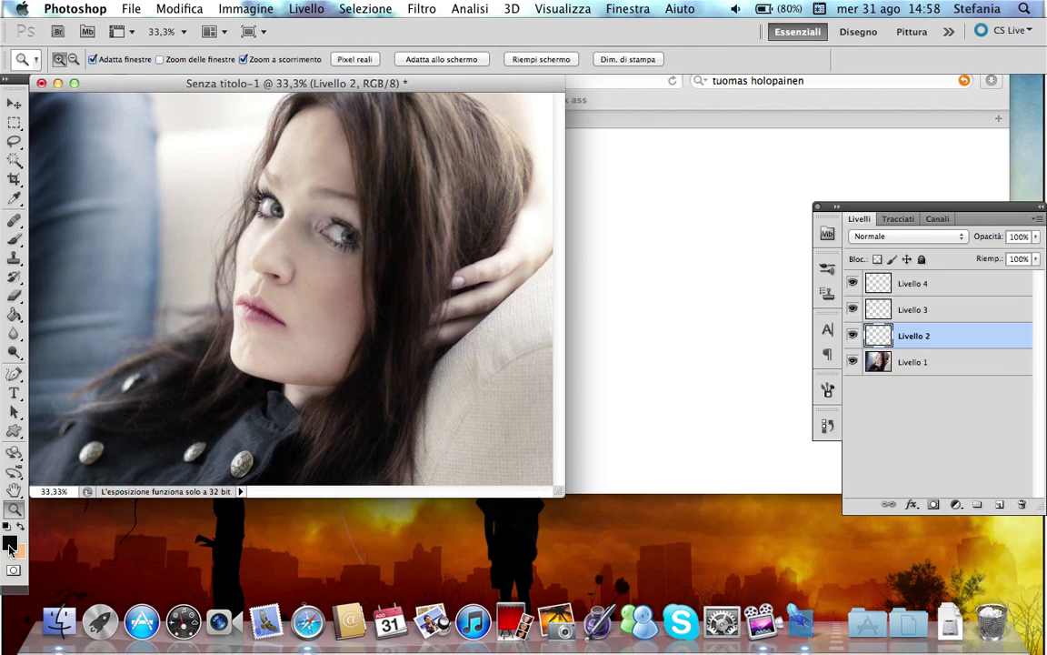
click(11, 544)
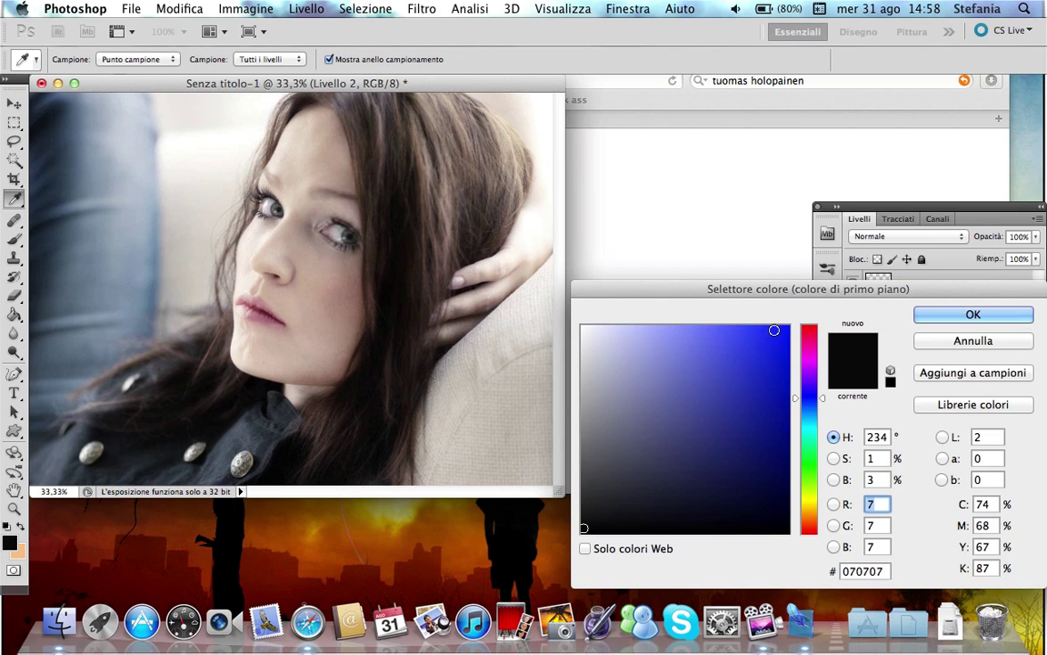
click(784, 328)
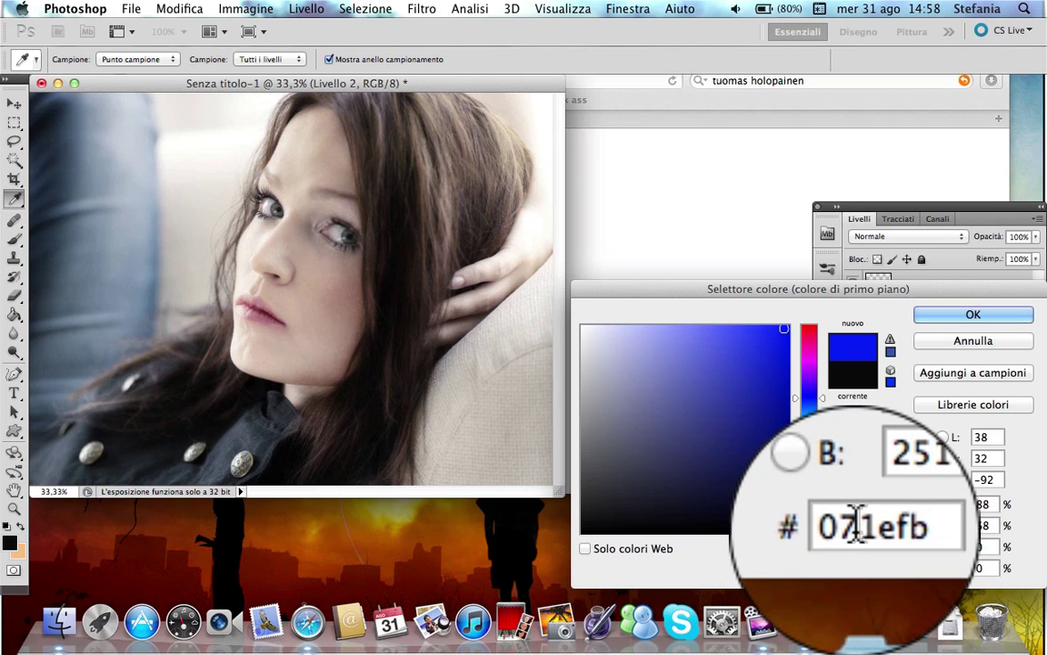
click(974, 314)
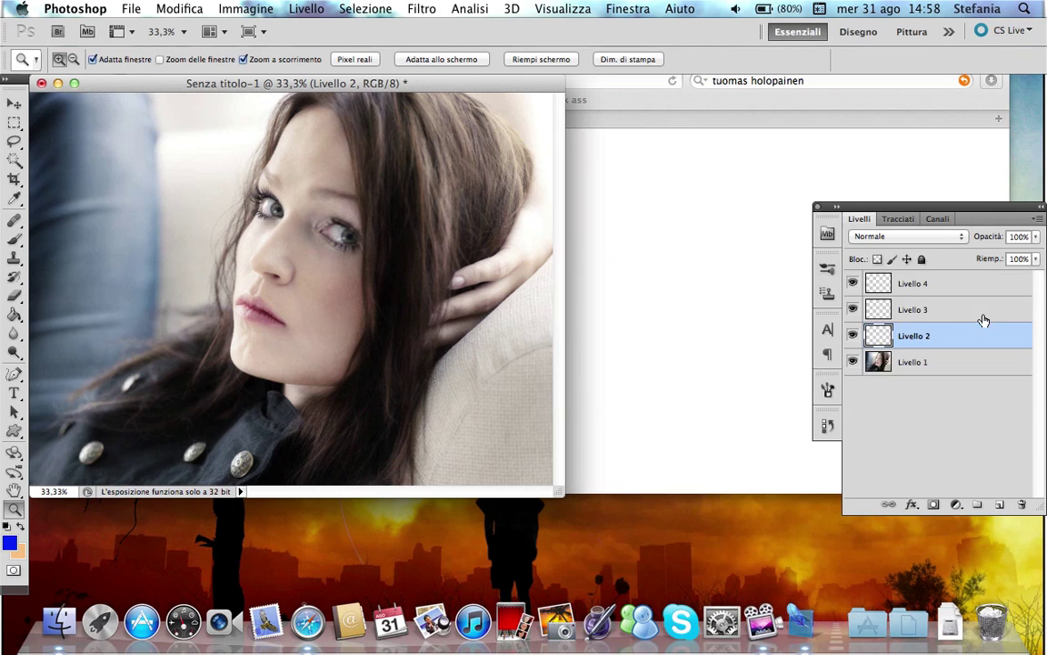
click(15, 314)
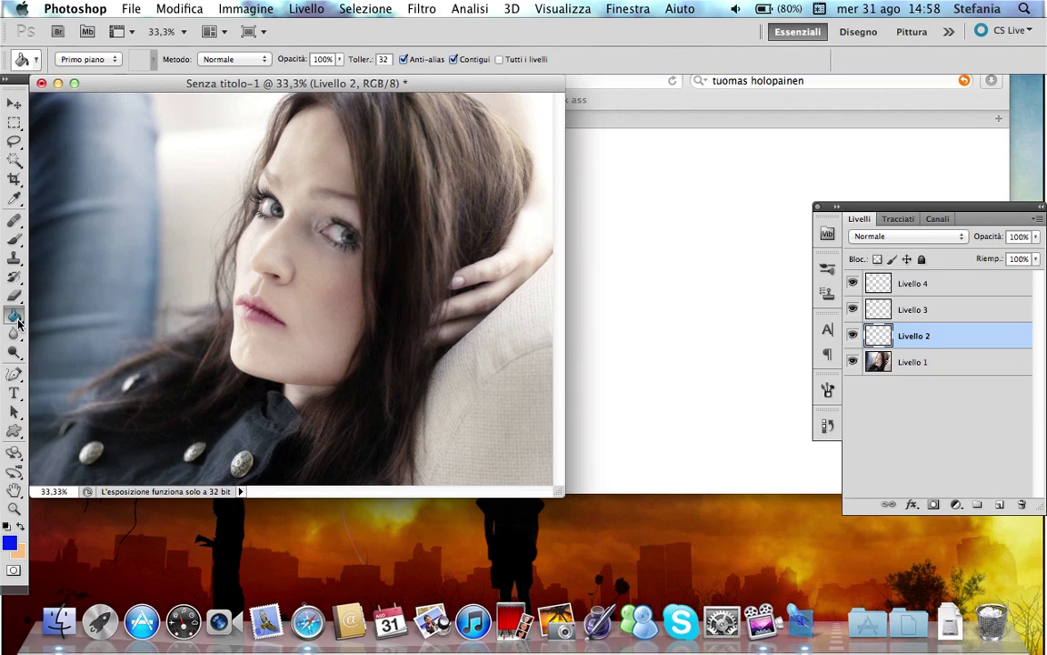
click(99, 226)
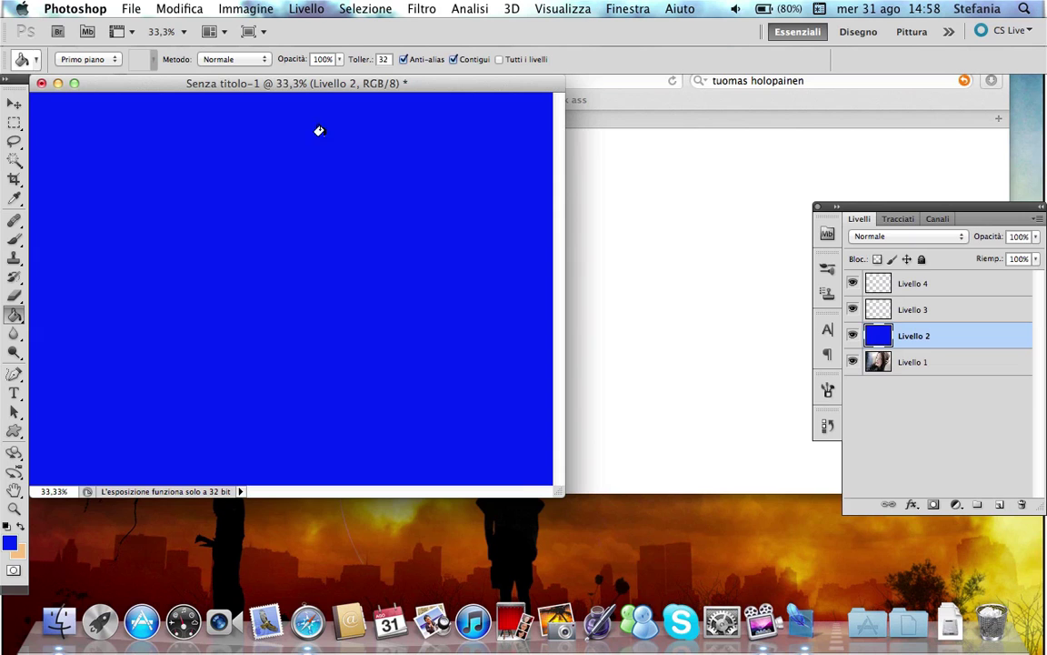
- Blend the blue layer in Esclusione mode at 50% opacity
click(891, 237)
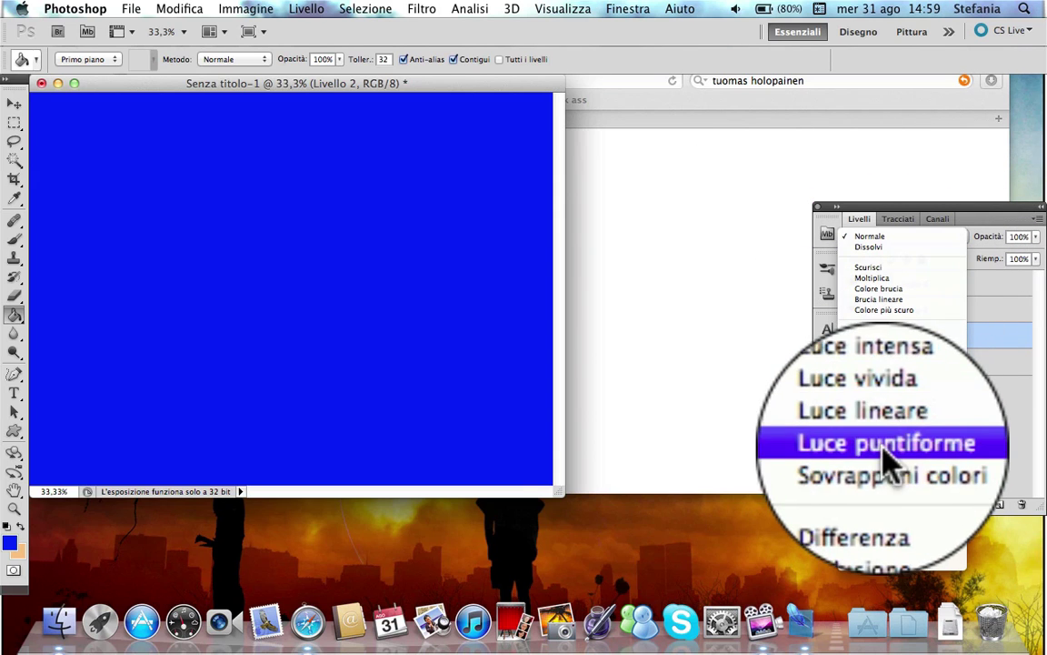
click(868, 488)
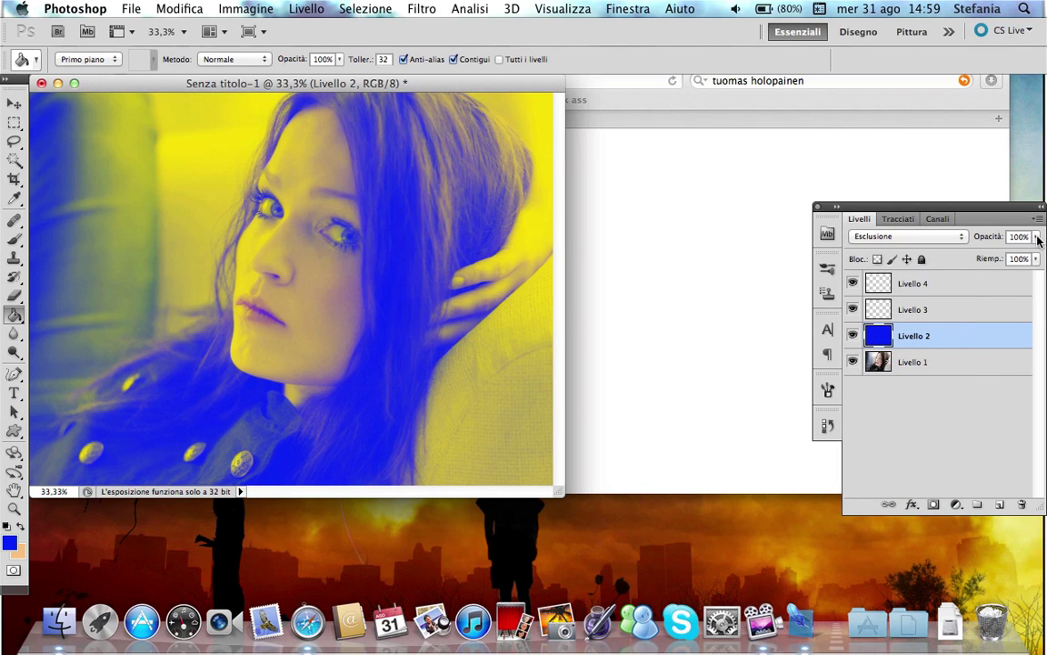
click(1038, 238)
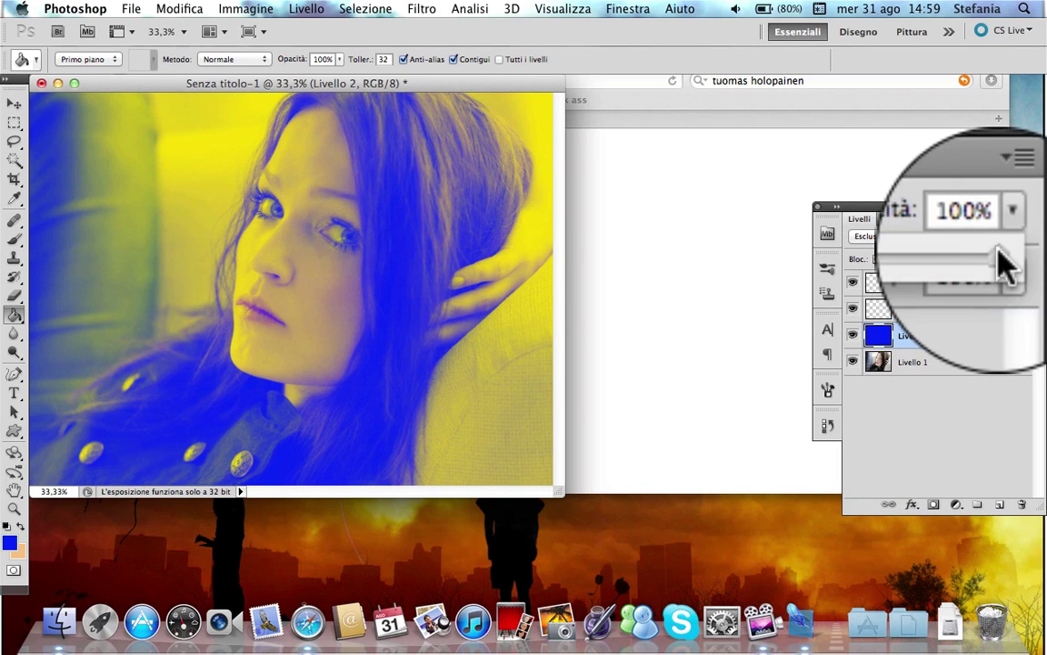
drag(1022, 252, 925, 257)
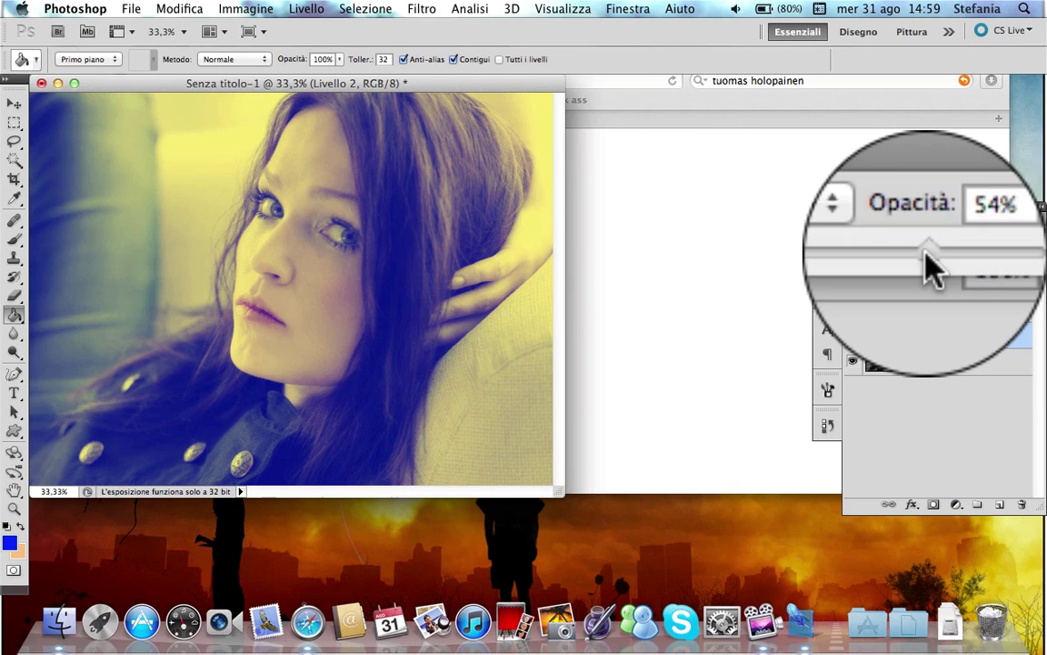
drag(996, 258, 993, 258)
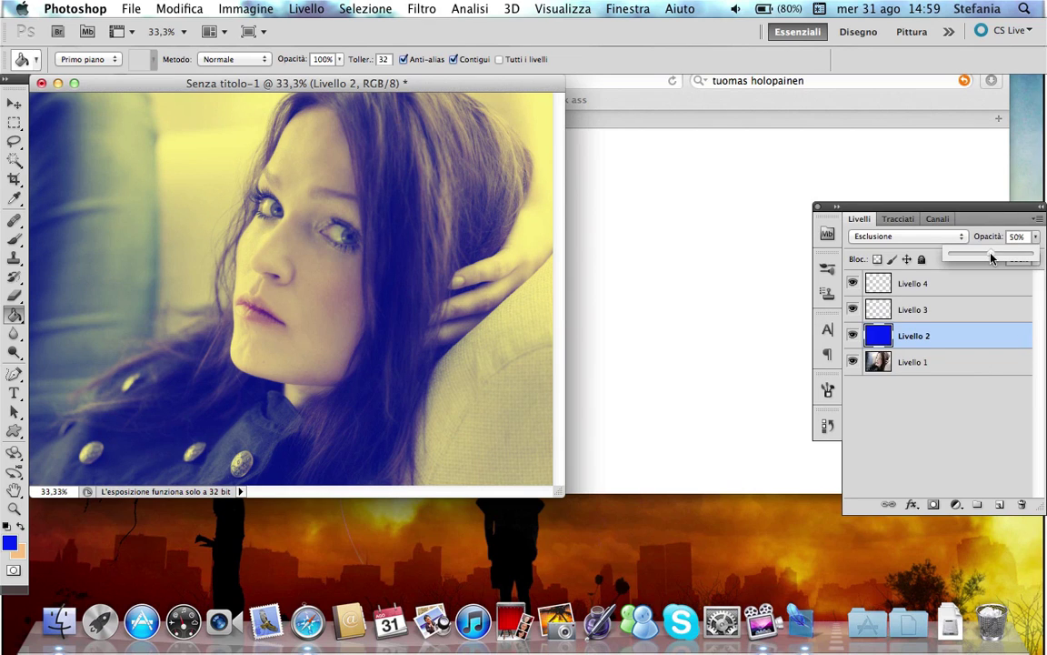
click(941, 312)
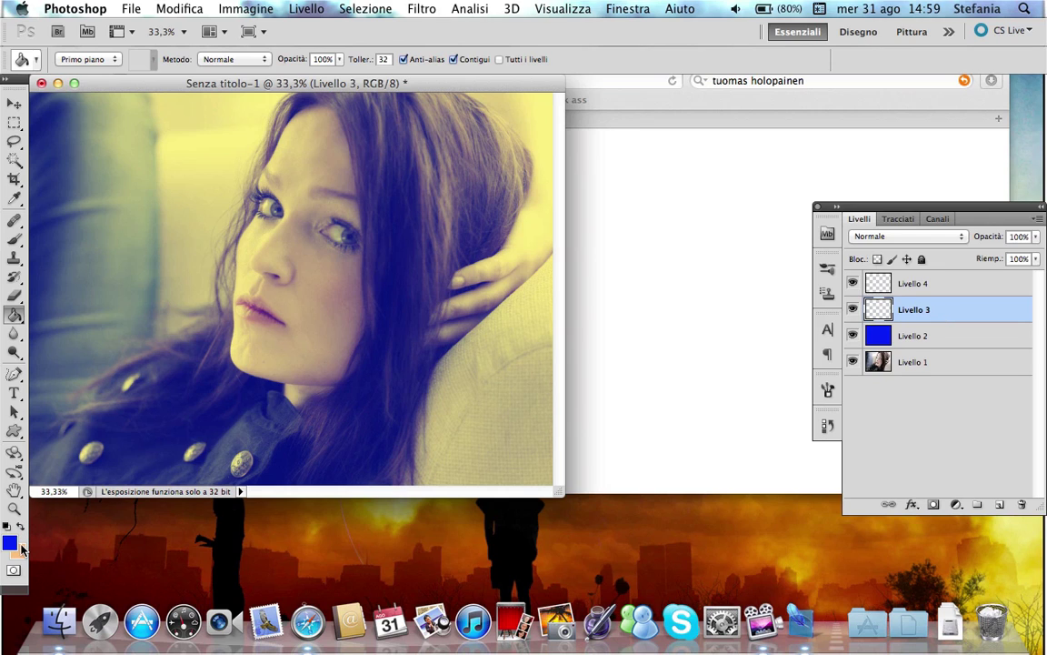
- Fill Livello 3 with peach and blend it in Sovrapponi at 49% opacity
click(20, 547)
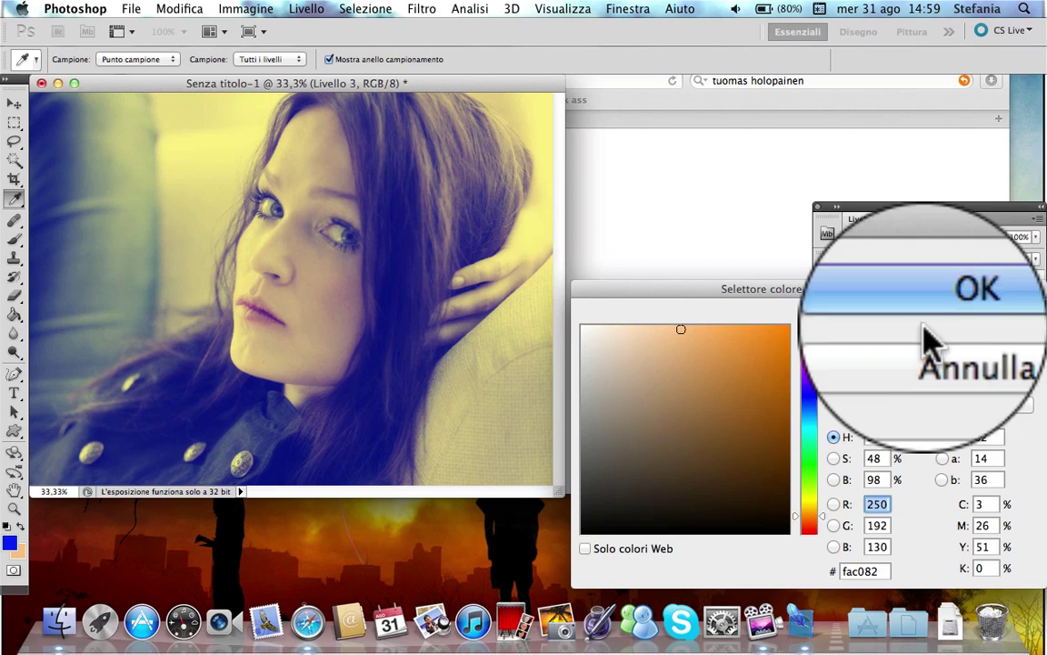
click(956, 325)
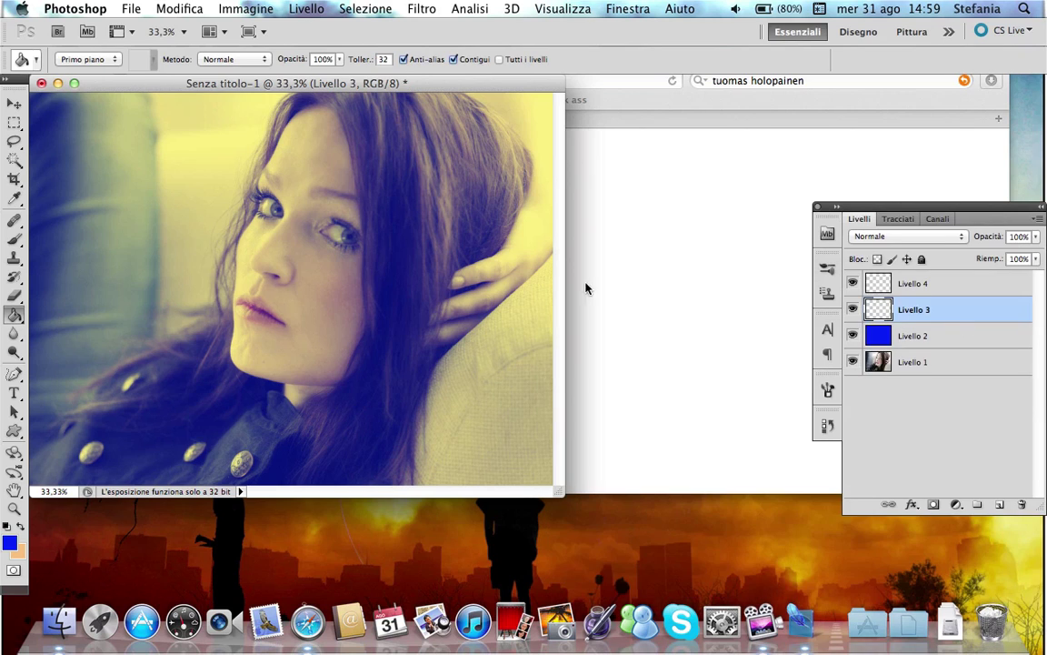
click(20, 527)
click(156, 193)
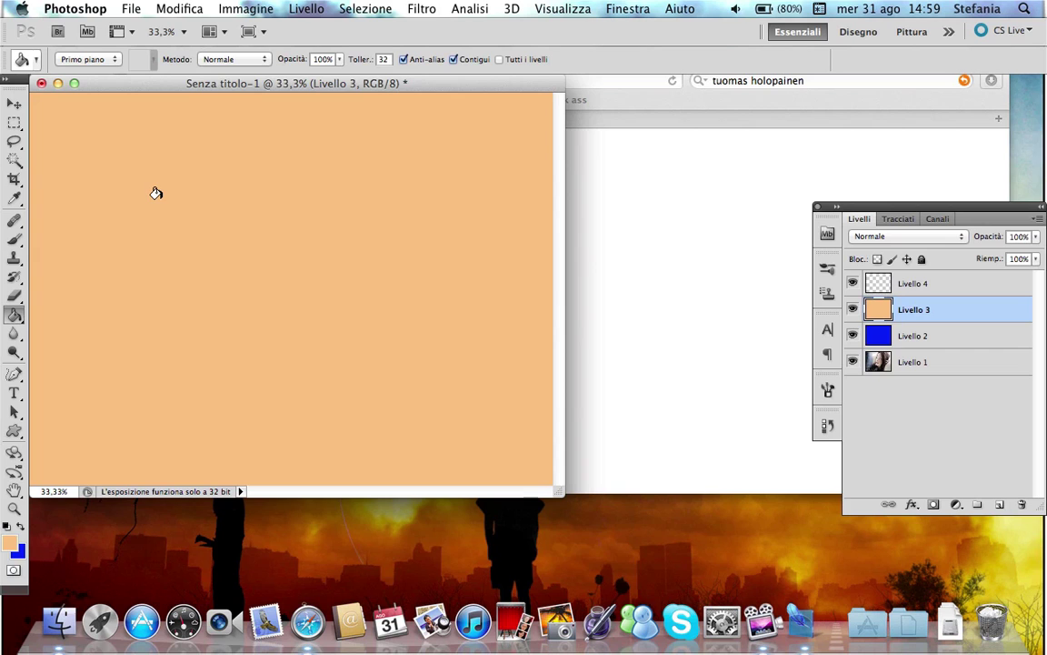
click(889, 236)
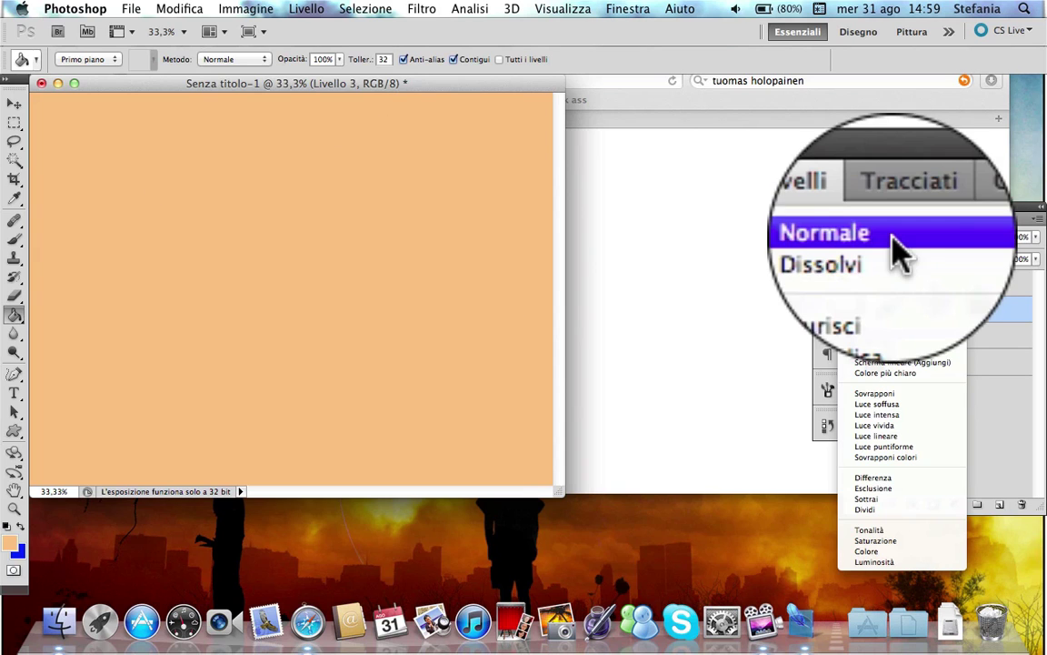
click(868, 393)
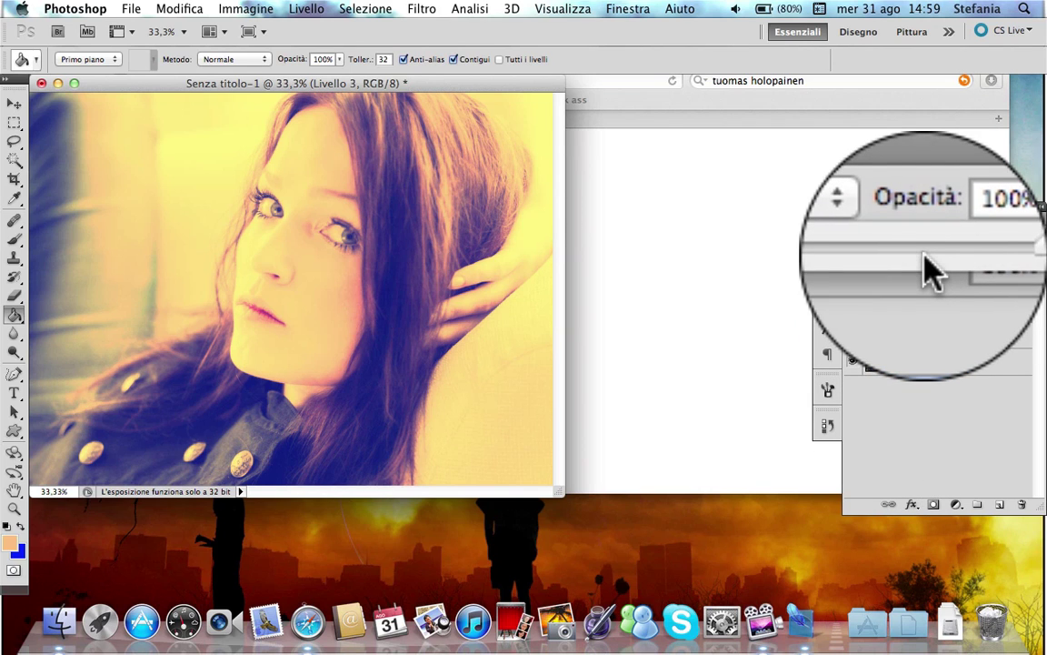
drag(991, 241, 922, 254)
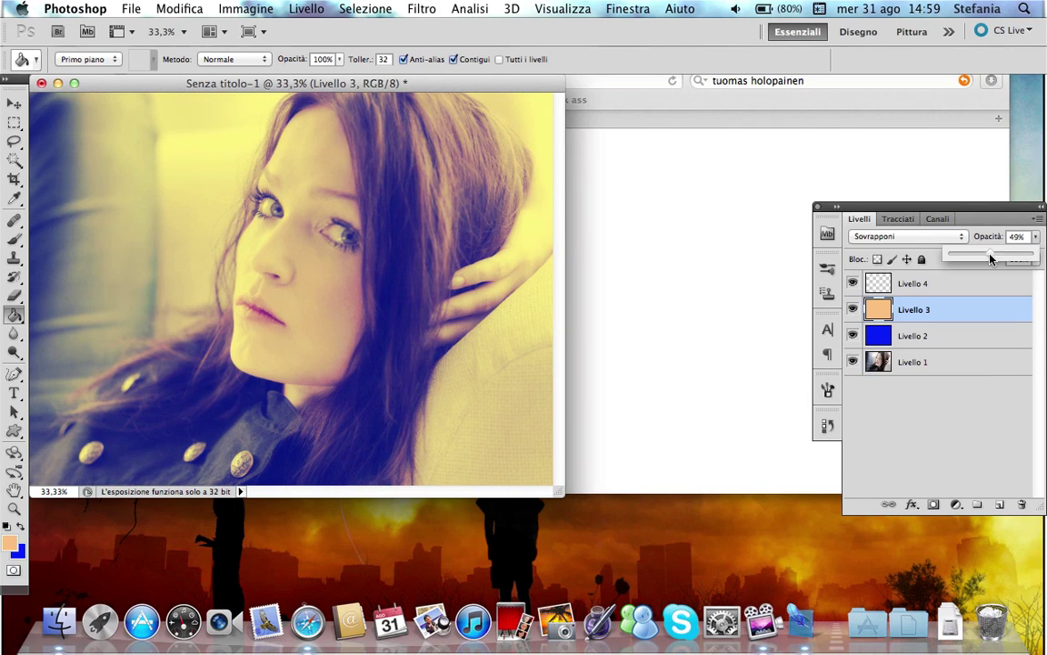
- Fill Livello 4 entirely with pure black
click(951, 283)
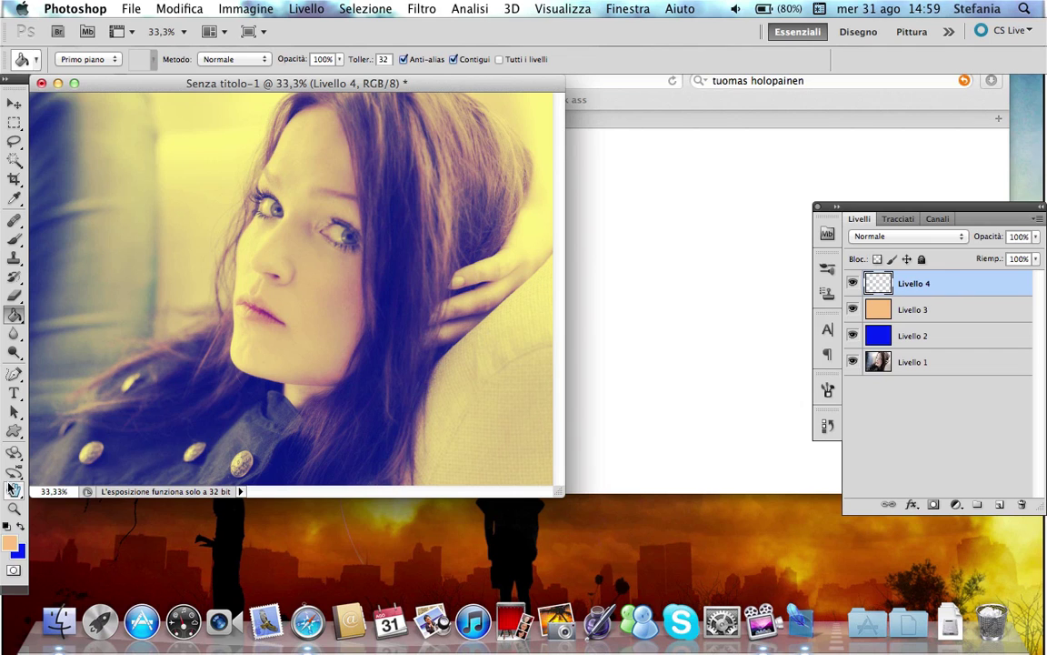
click(20, 534)
click(9, 542)
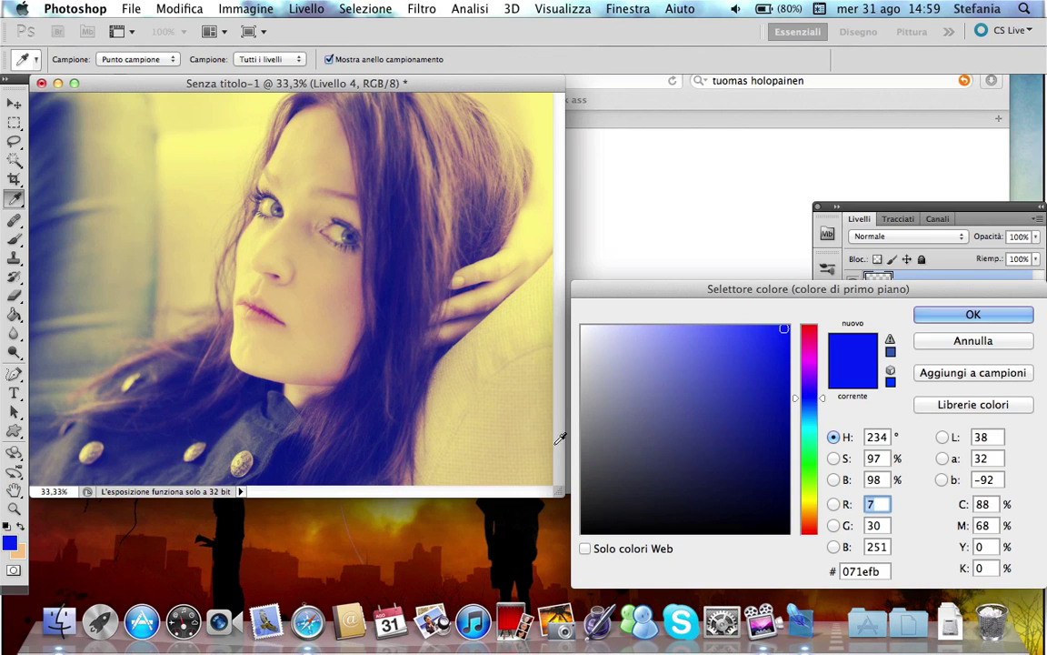
drag(615, 524, 577, 540)
key(Return)
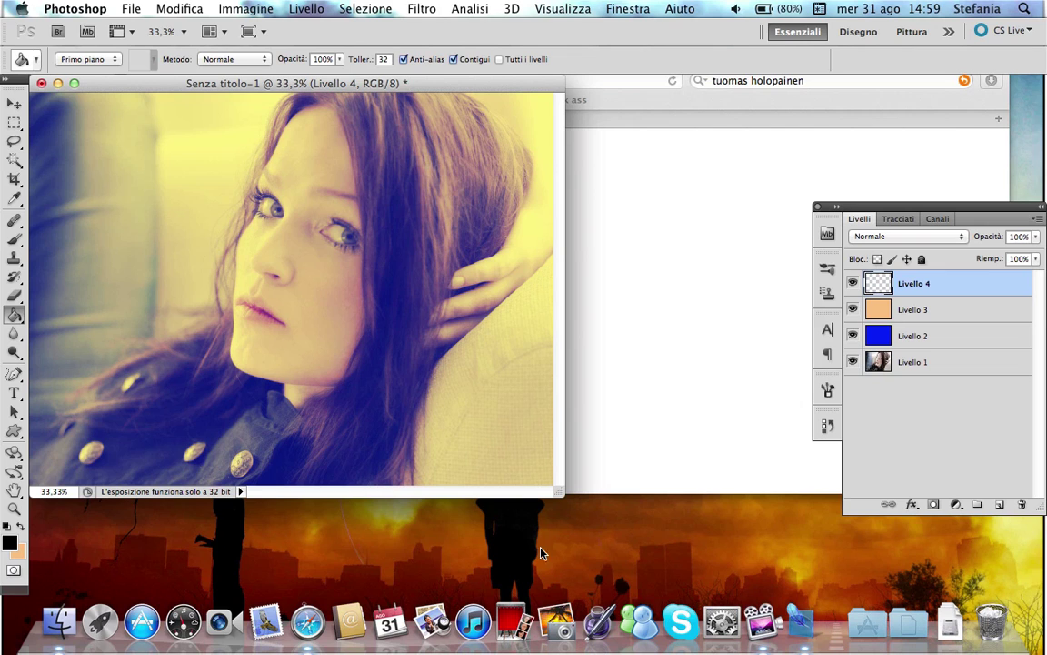
click(141, 223)
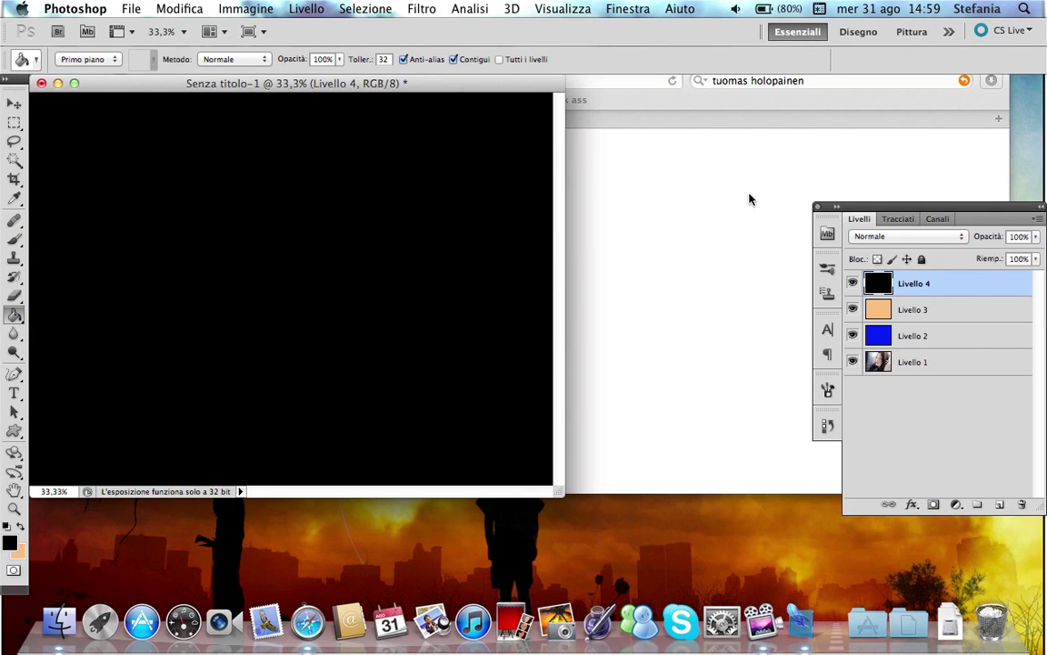
- Blend the black layer in Luce soffusa at 50% opacity
click(900, 236)
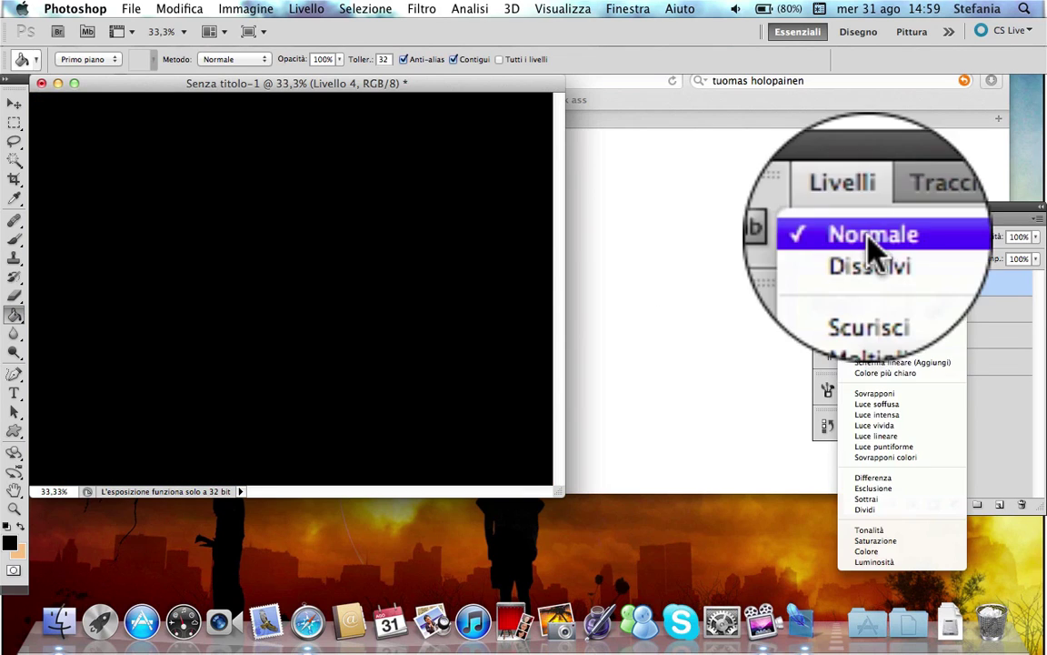
click(871, 401)
click(1035, 236)
drag(1027, 257, 991, 257)
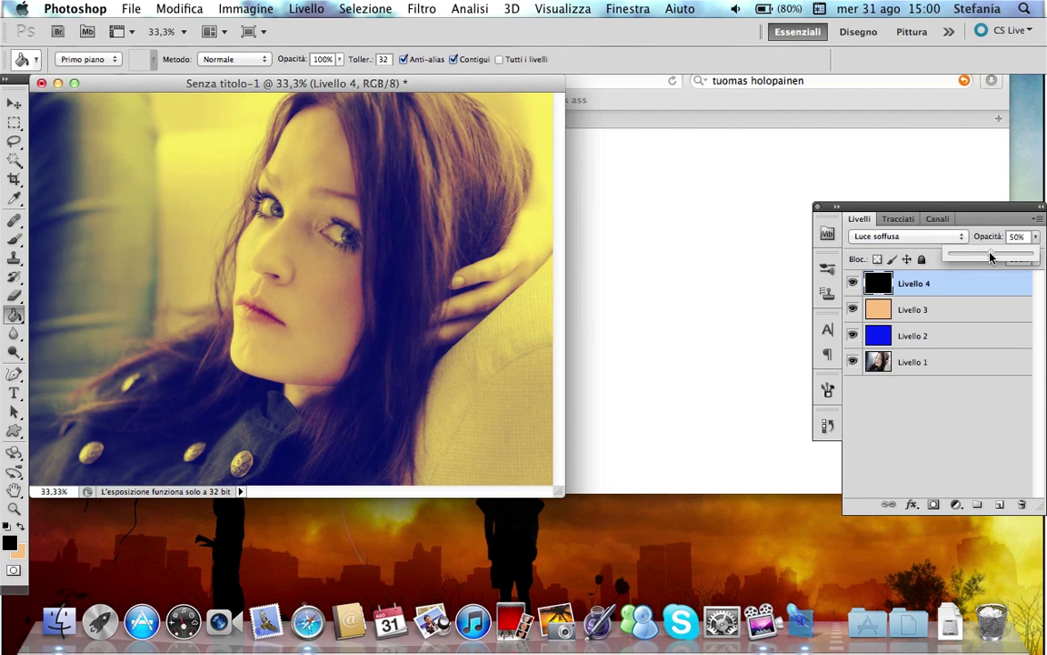
click(929, 363)
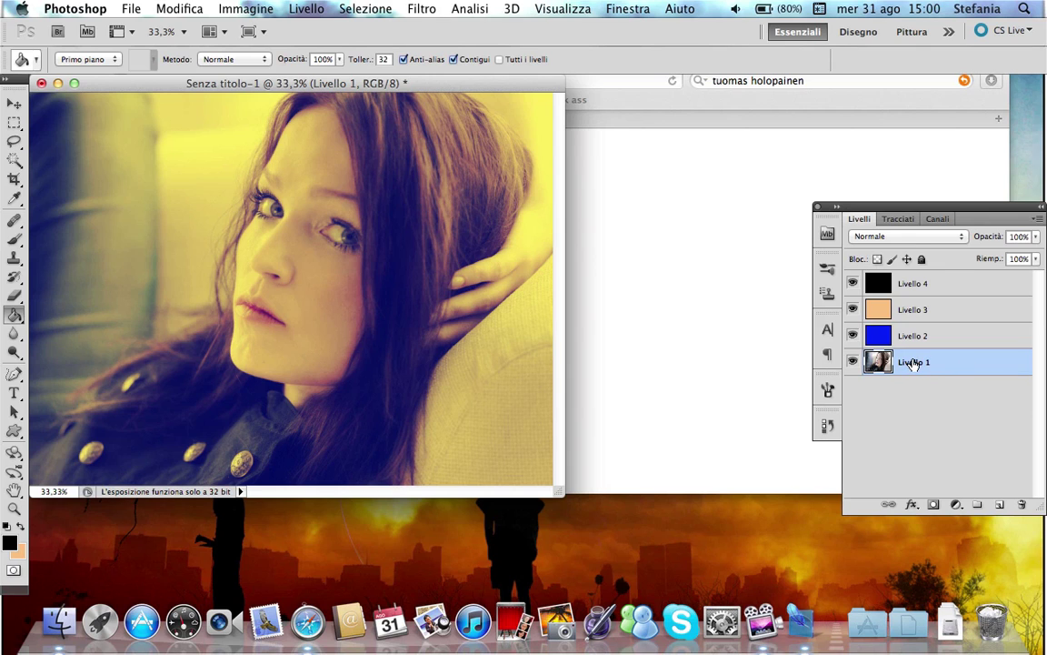
- Duplicate Livello 1 as Livello 1 copia and move it to the top of the stack
right_click(914, 364)
click(826, 277)
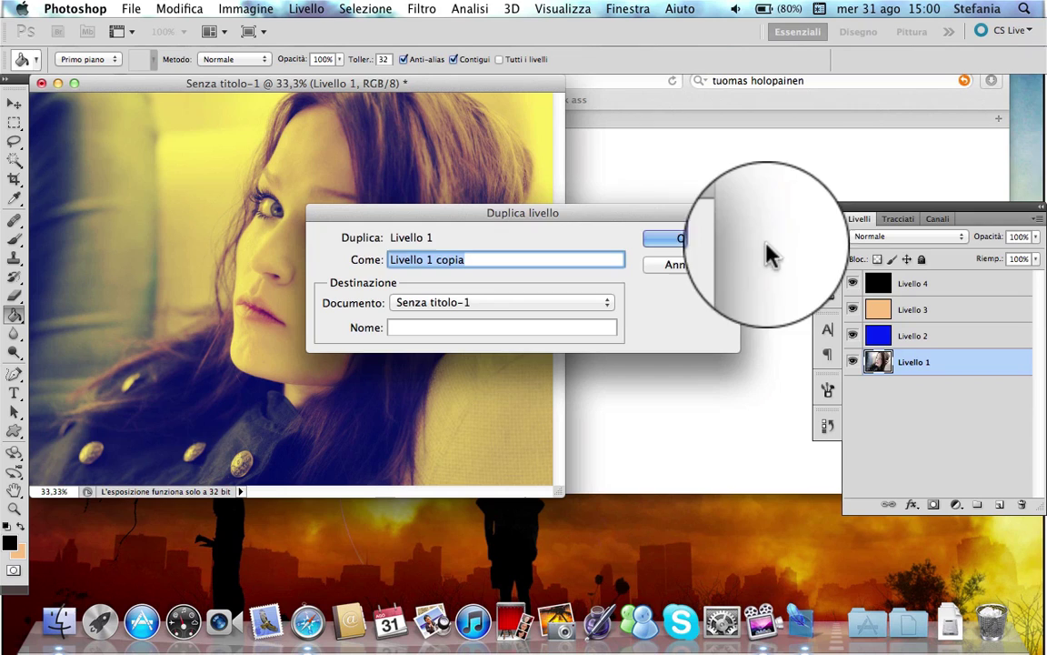
click(707, 242)
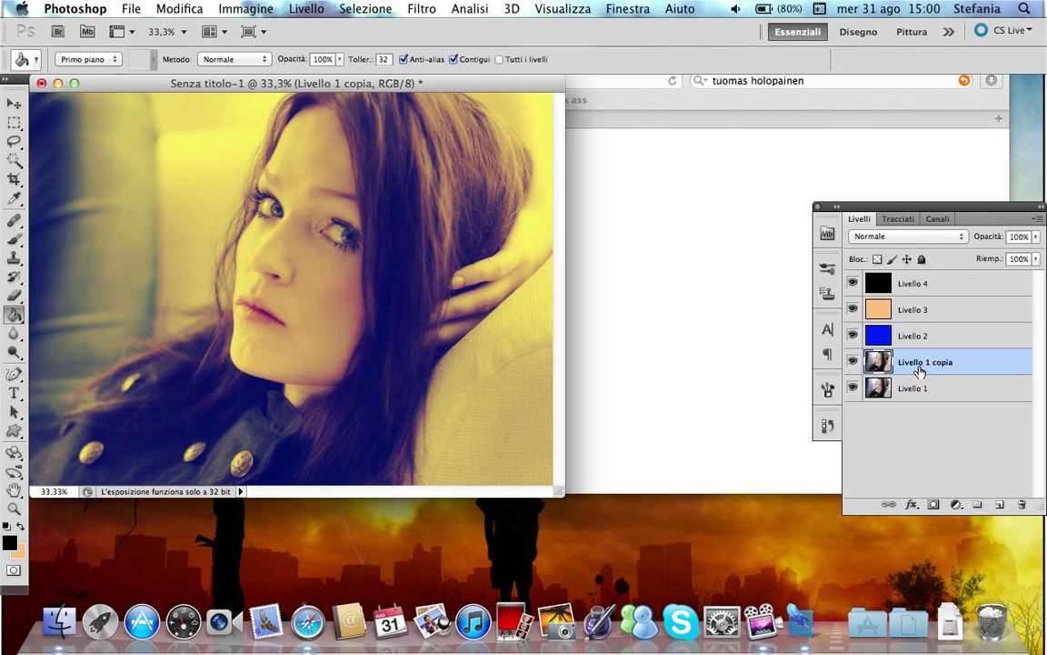
drag(921, 369, 908, 280)
- Set Livello 1 copia to Luce intensa at 72% opacity, then hide the top three layers
click(887, 237)
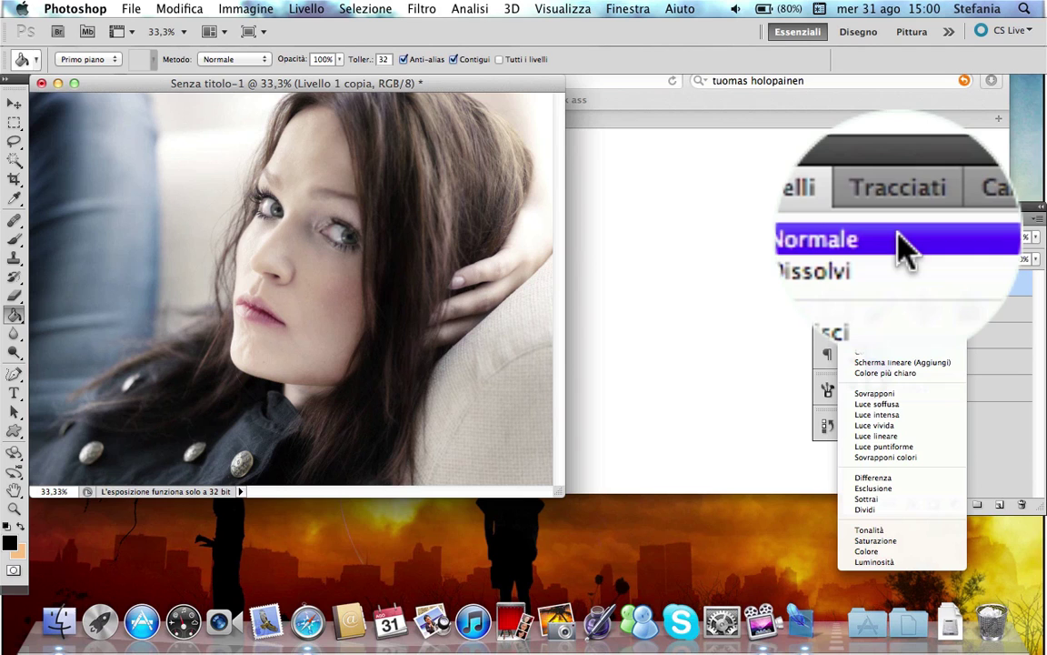
click(881, 420)
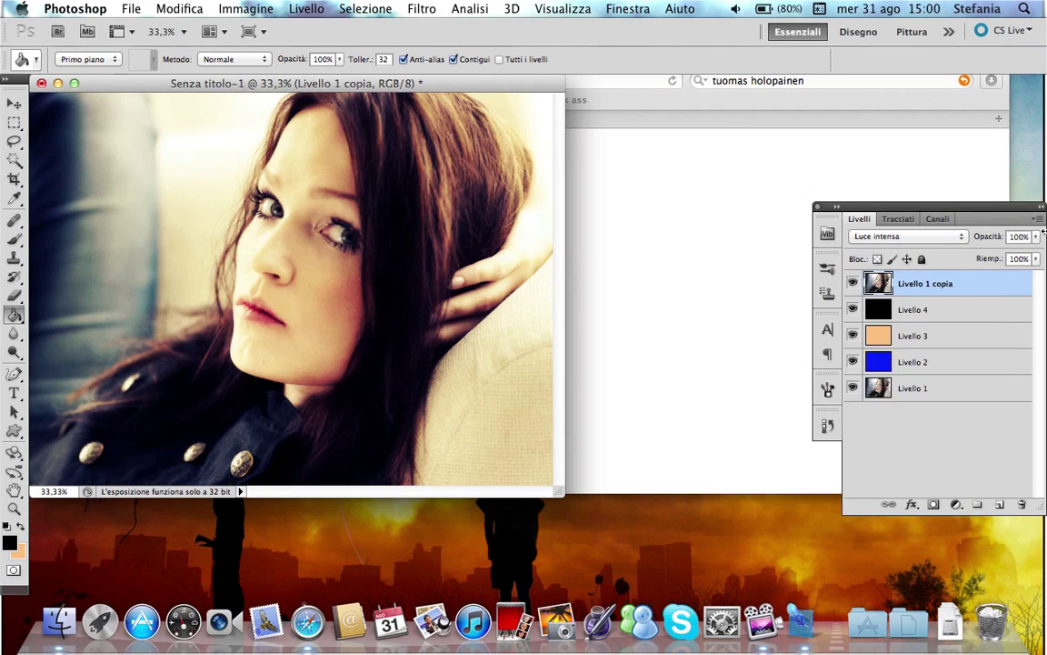
click(1038, 237)
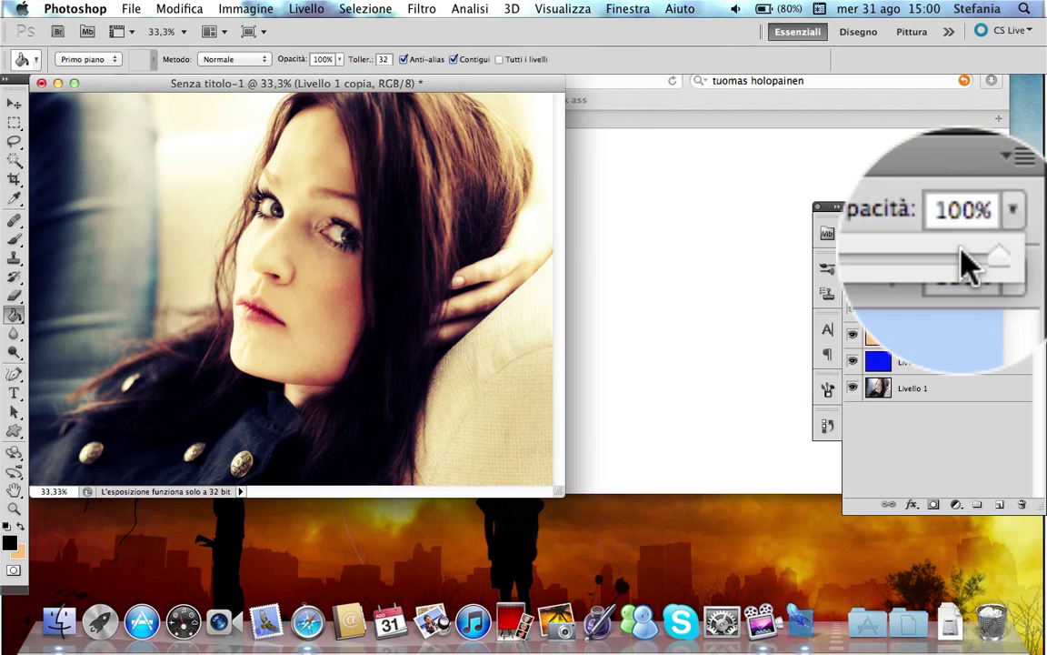
mouse_move(1025, 252)
mouse_down()
mouse_move(924, 259)
mouse_move(929, 268)
mouse_up()
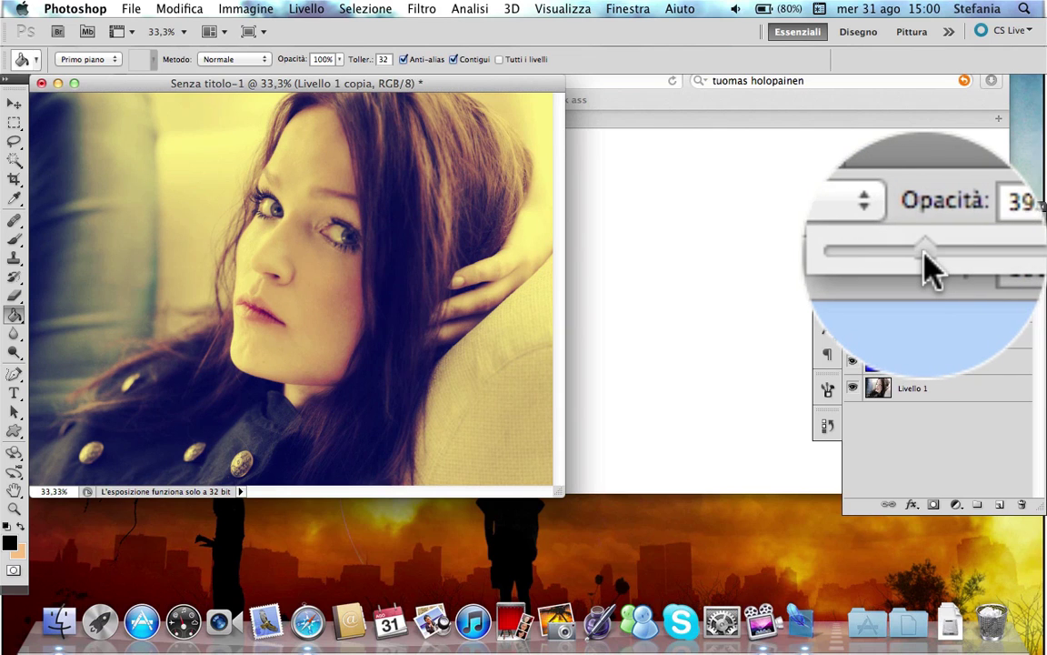
drag(928, 266, 932, 254)
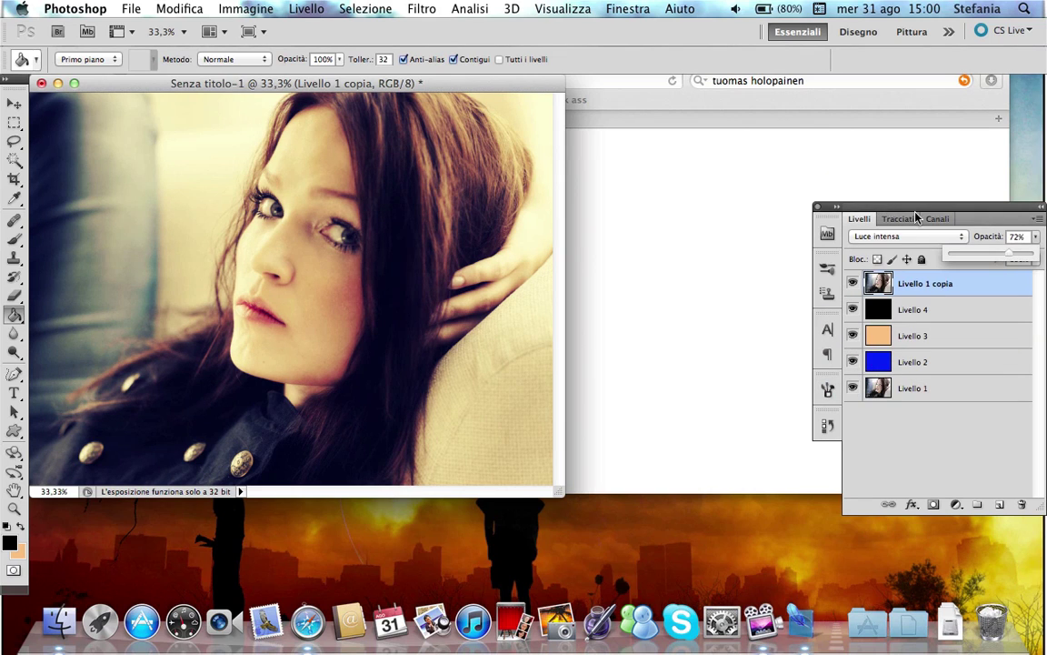
click(980, 229)
drag(852, 283, 852, 364)
- Hide Livello 2 to view the original photo, then show all four upper layers again
click(853, 364)
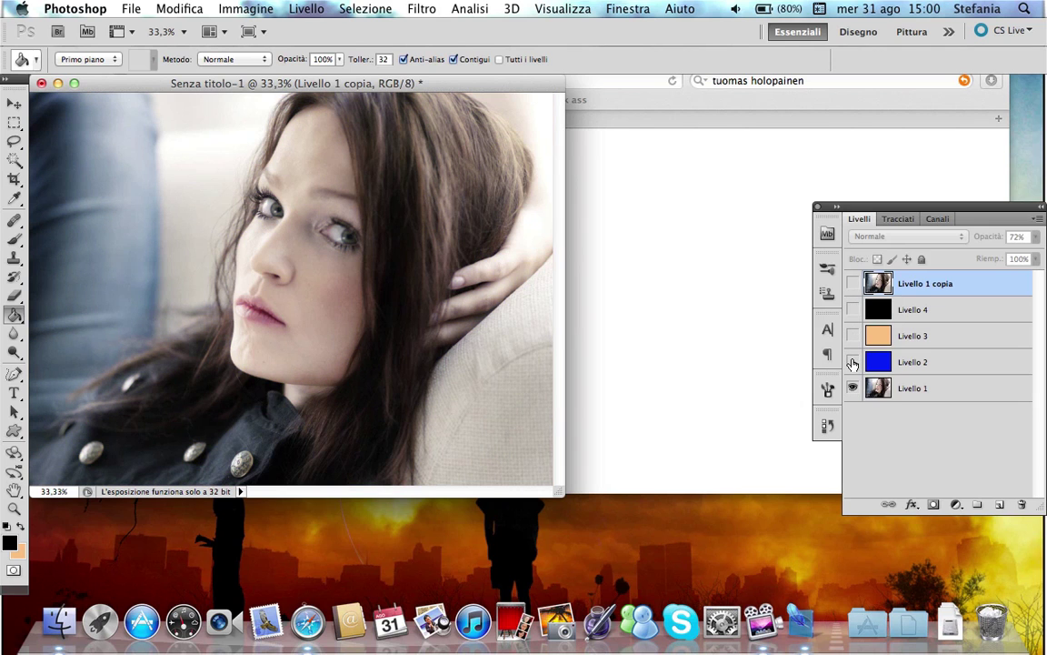
click(853, 362)
click(853, 336)
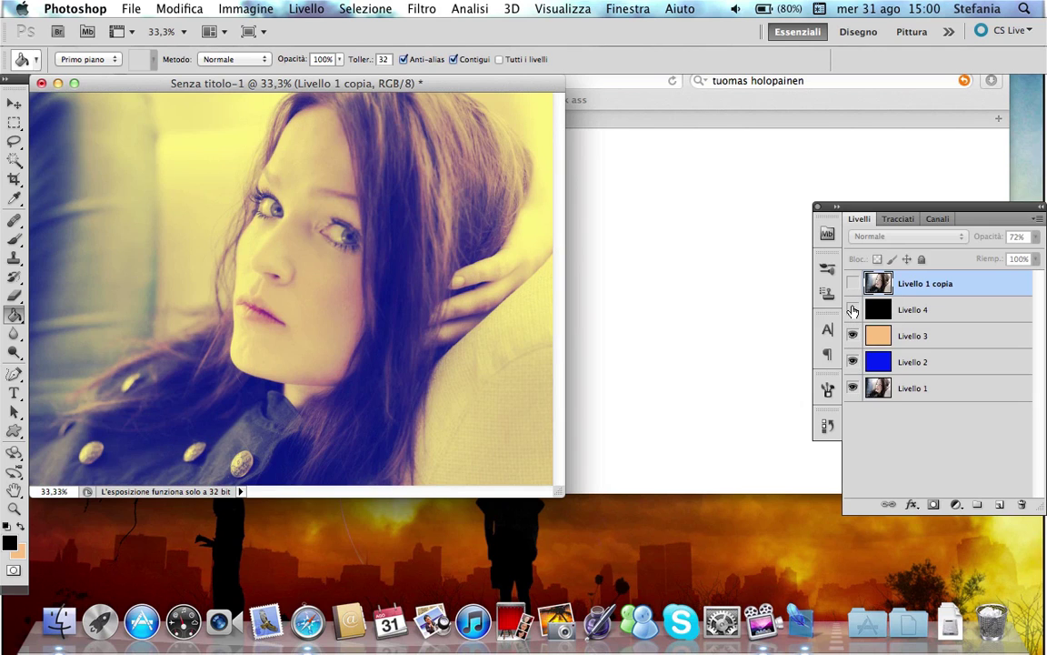
click(852, 310)
click(853, 283)
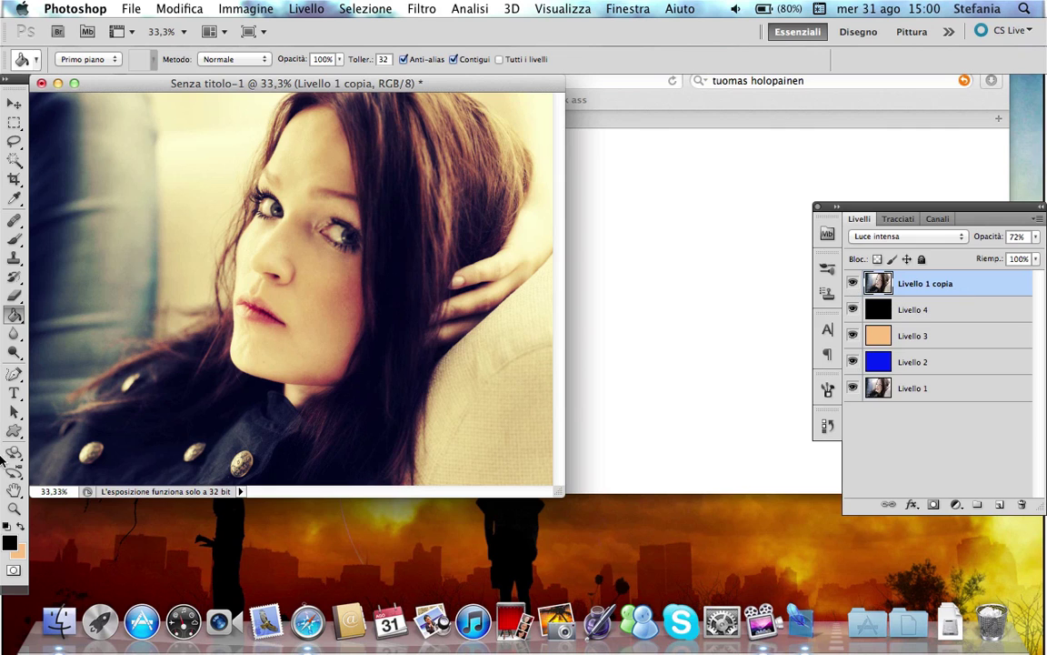
click(14, 511)
click(219, 372)
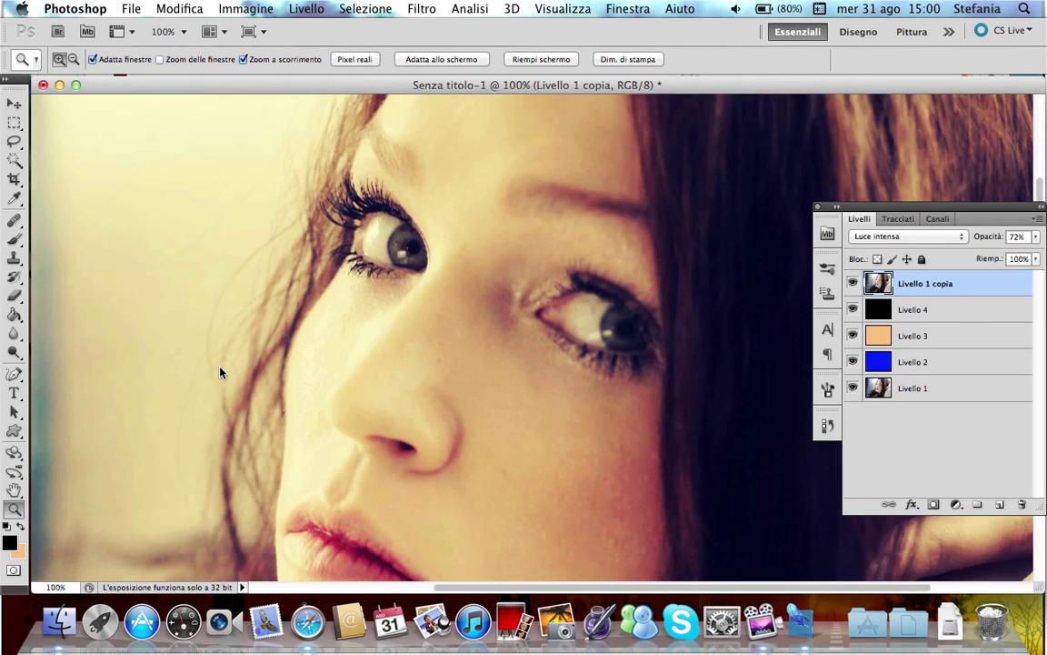
alt+click(218, 372)
alt+click(218, 372)
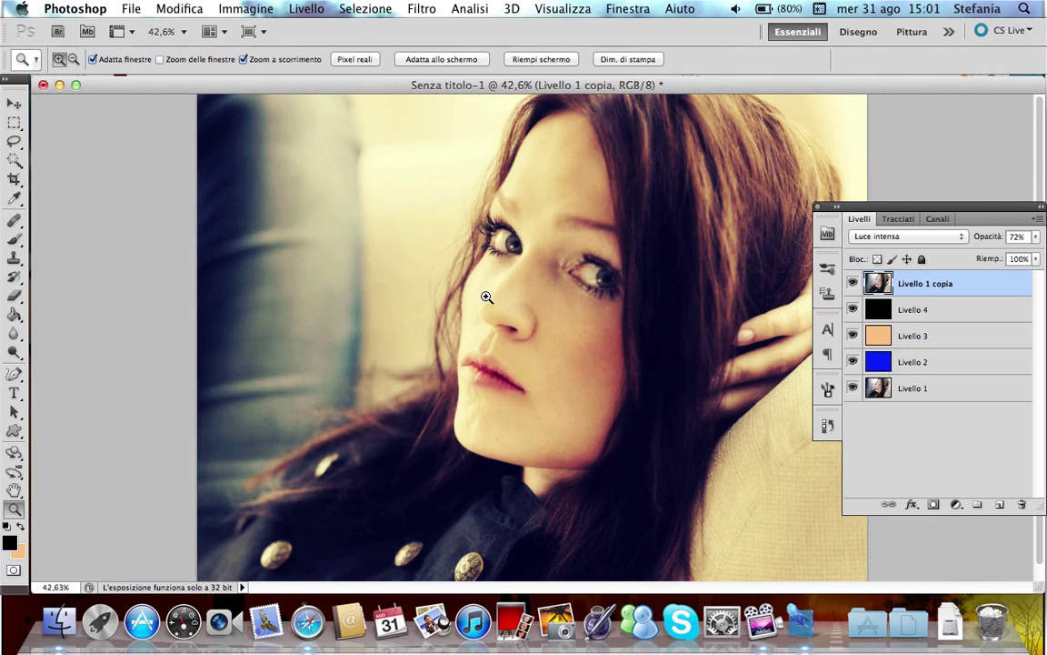
drag(487, 296, 489, 295)
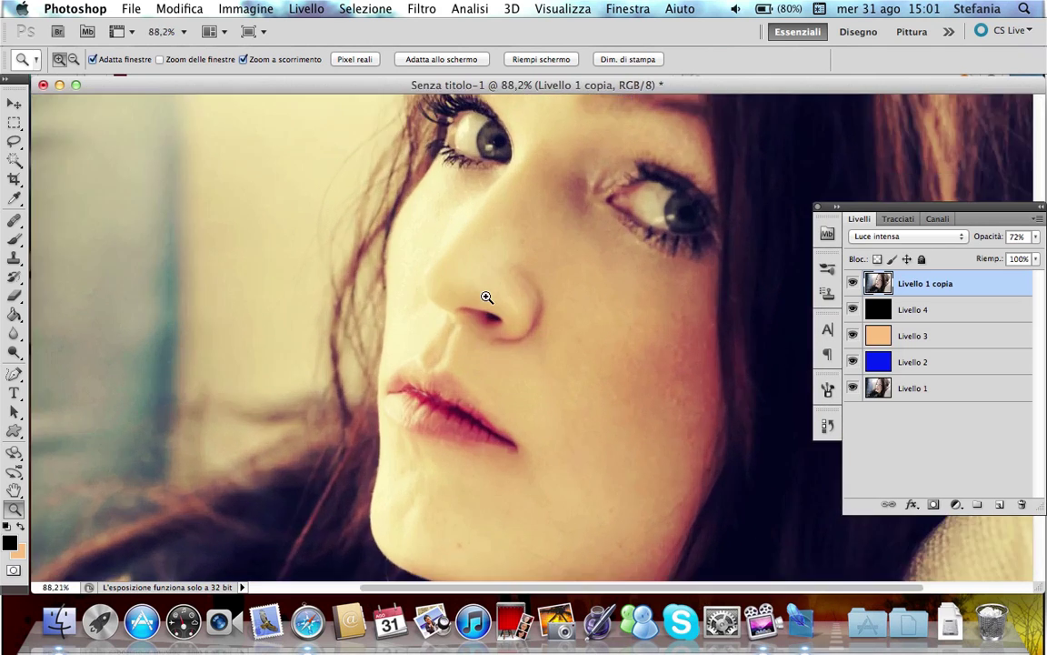
scroll(489, 296, up, 2)
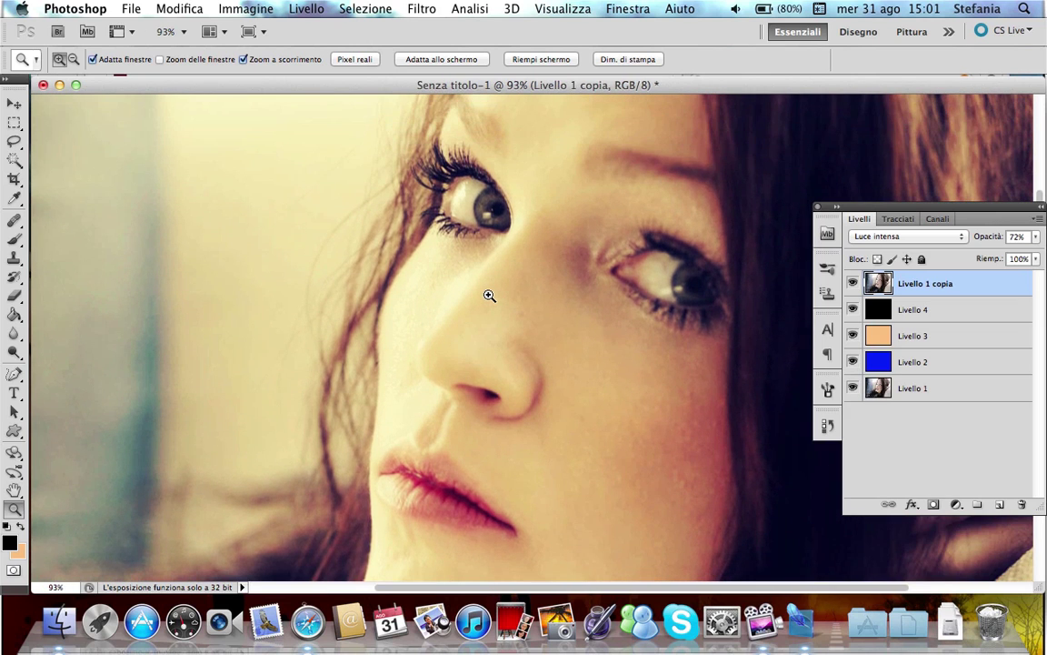
scroll(489, 295, up, 2)
scroll(489, 293, right, 1)
scroll(489, 291, up, 3)
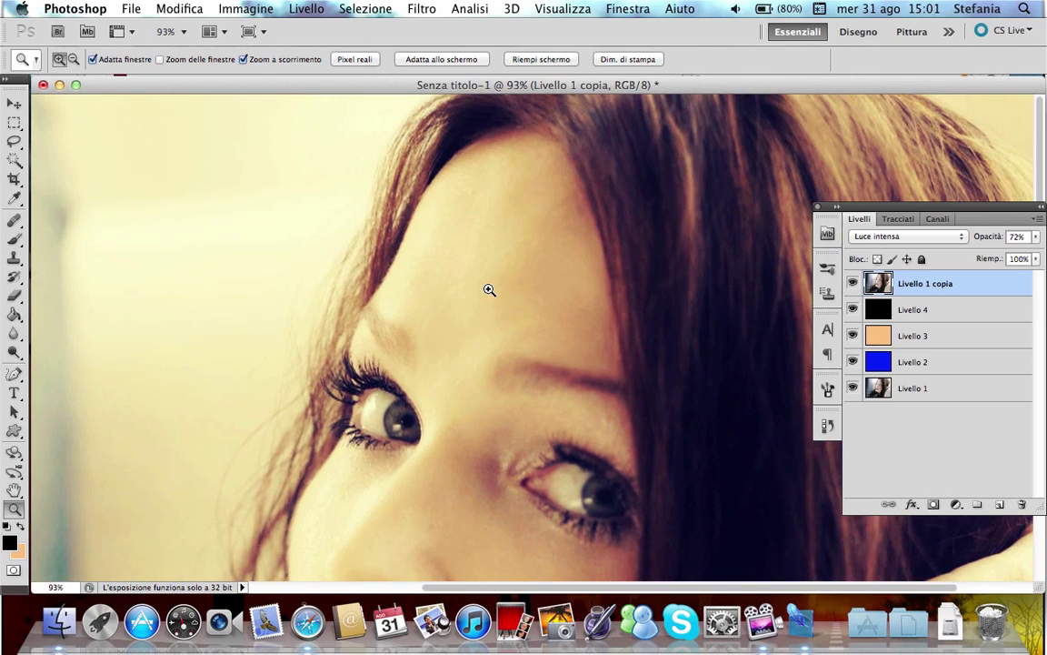
scroll(489, 289, down, 5)
scroll(490, 289, down, 3)
scroll(489, 289, down, 3)
scroll(490, 289, down, 4)
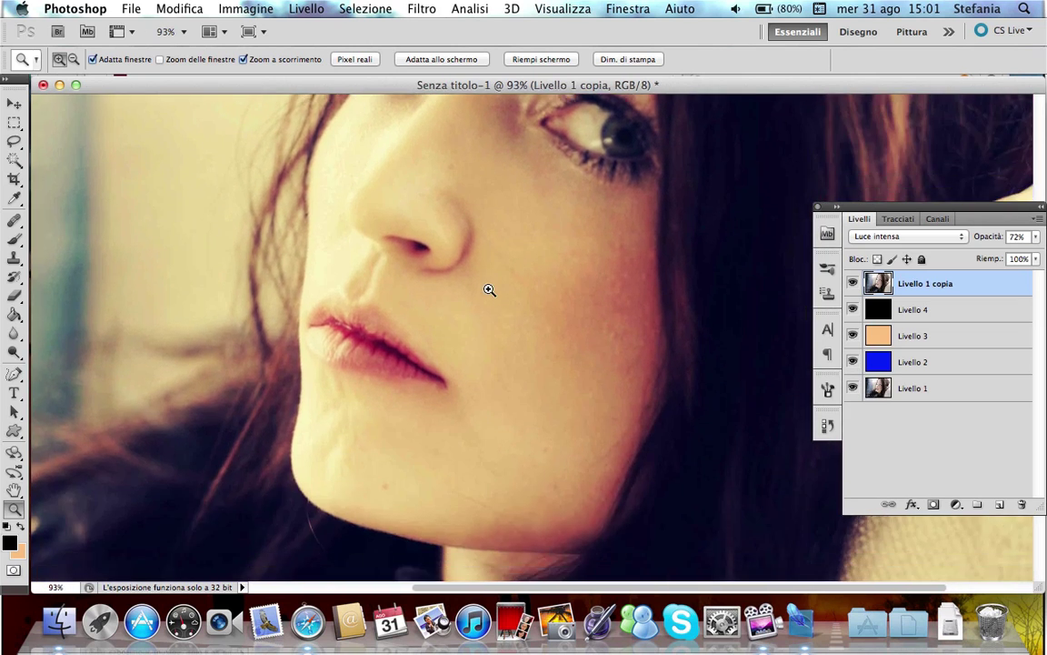
scroll(489, 289, down, 7)
scroll(489, 289, down, 5)
scroll(489, 289, up, 8)
scroll(489, 289, up, 6)
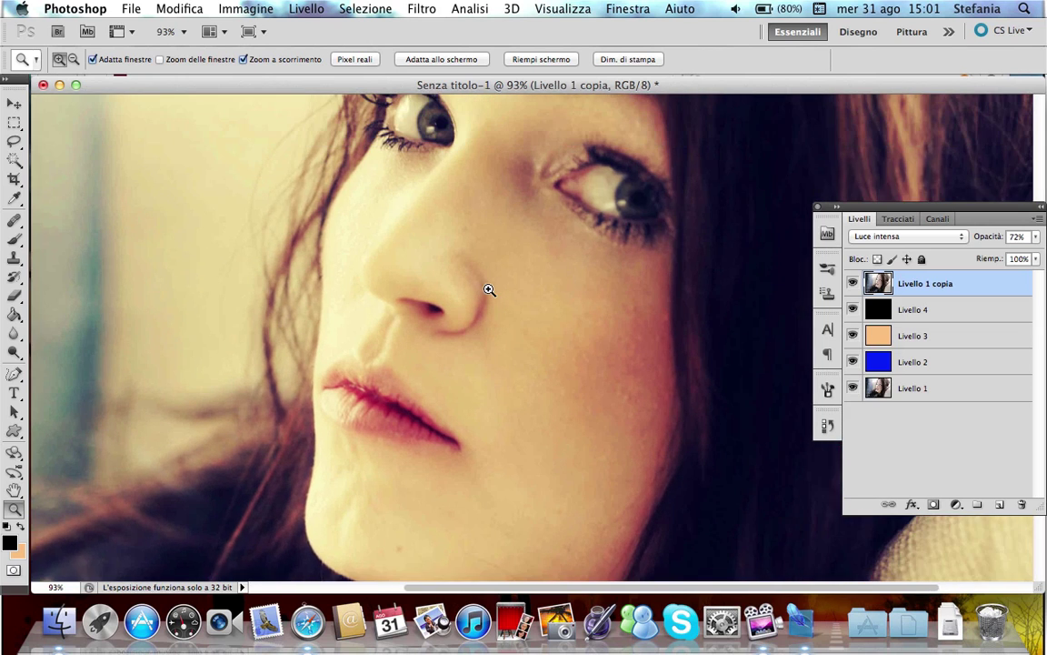
scroll(489, 290, up, 2)
scroll(490, 289, down, 2)
scroll(489, 289, down, 3)
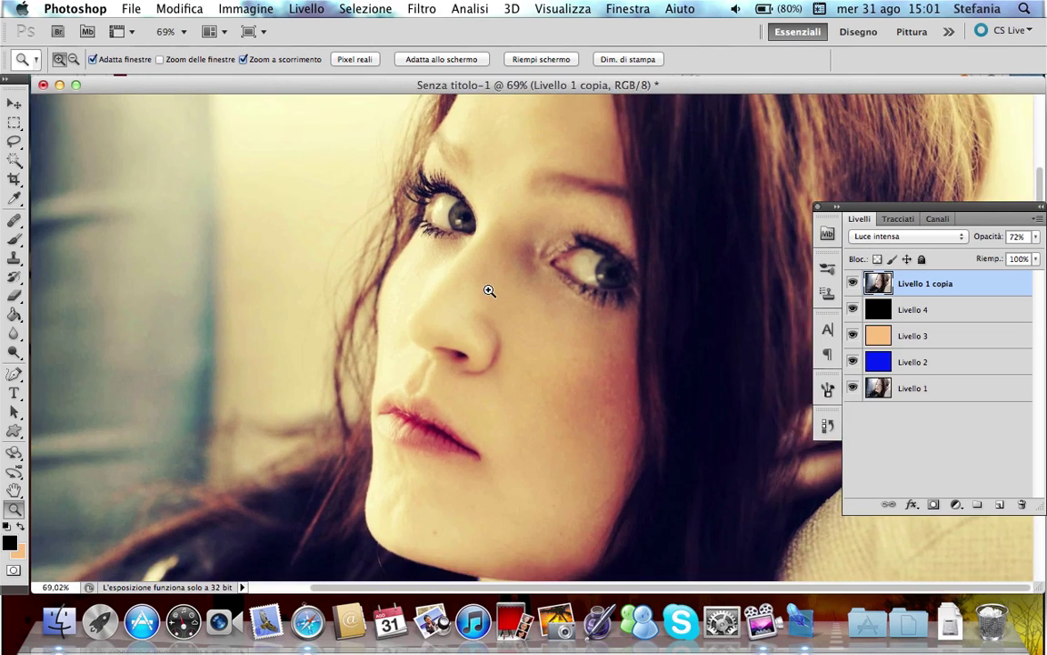
scroll(490, 289, down, 3)
scroll(489, 289, down, 1)
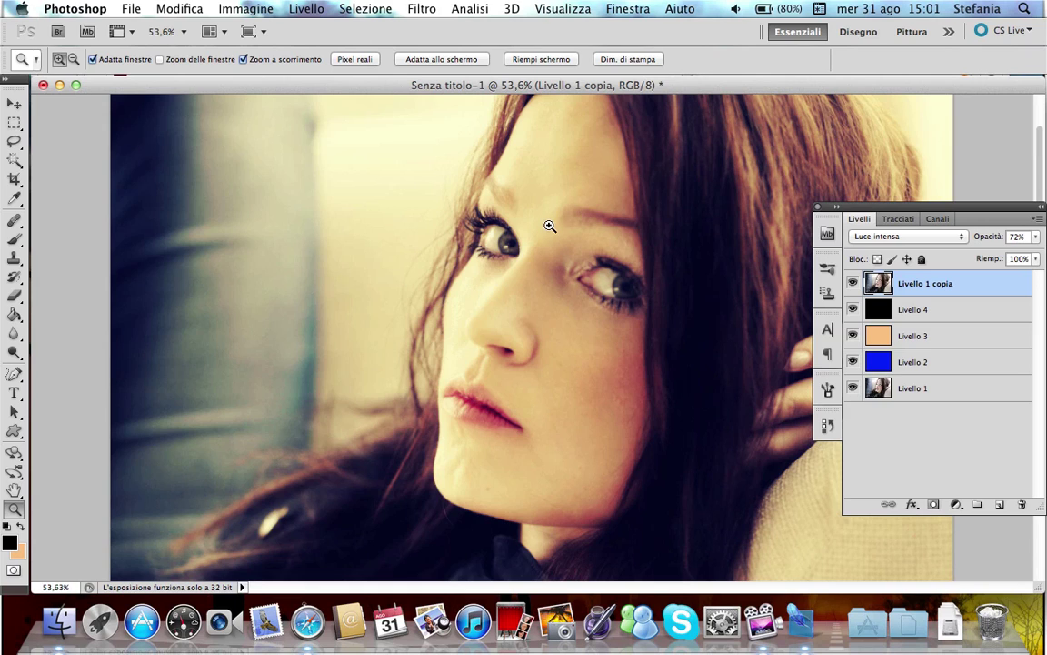
scroll(549, 226, up, 1)
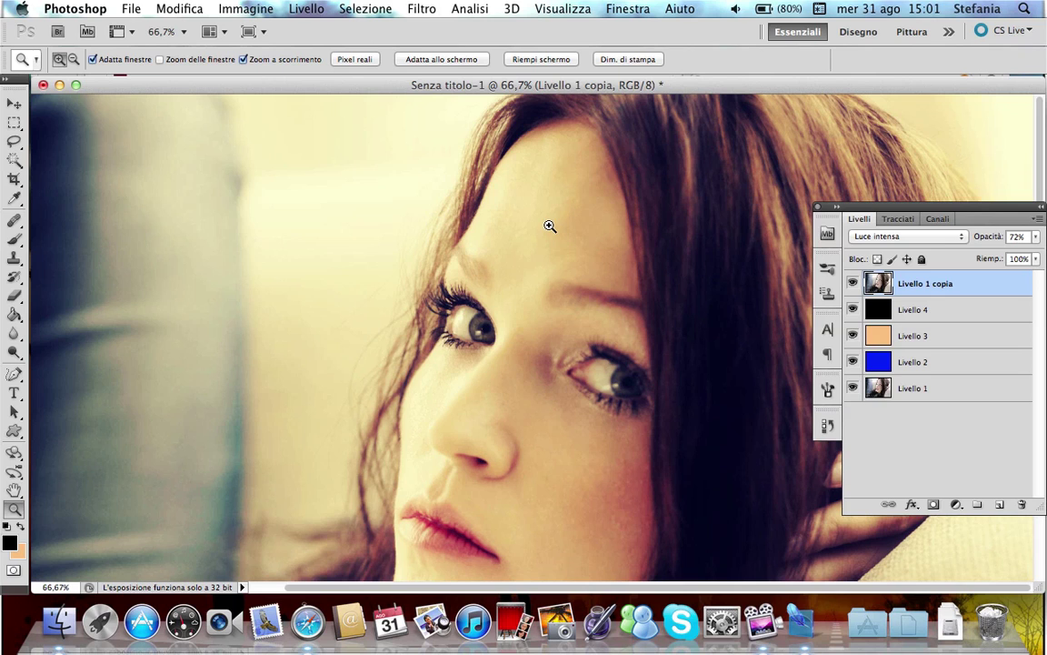
click(548, 289)
scroll(548, 288, down, 5)
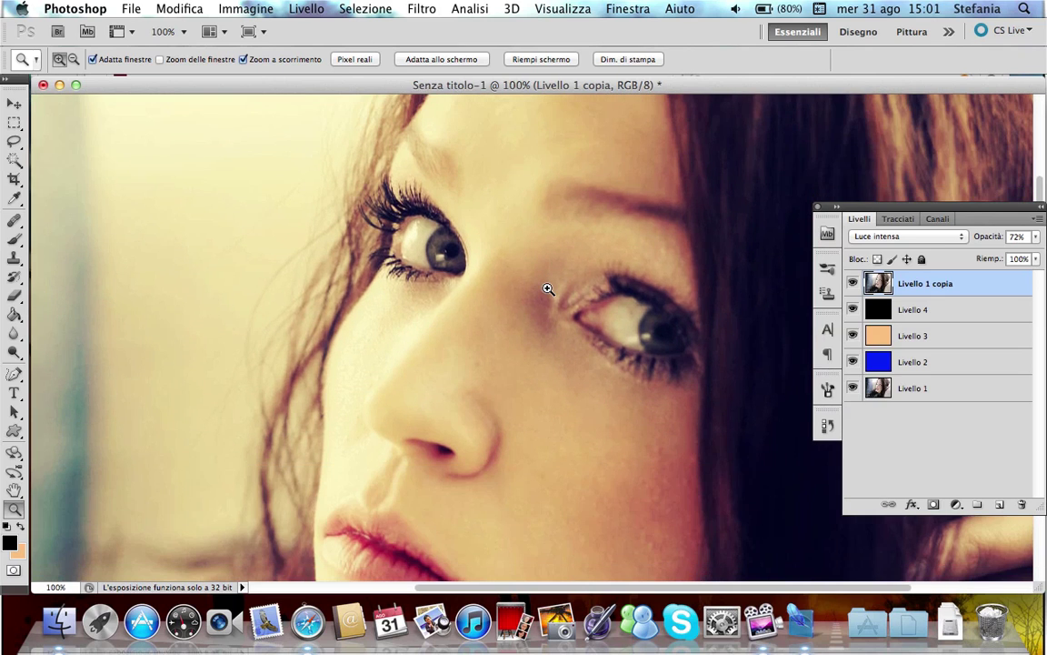